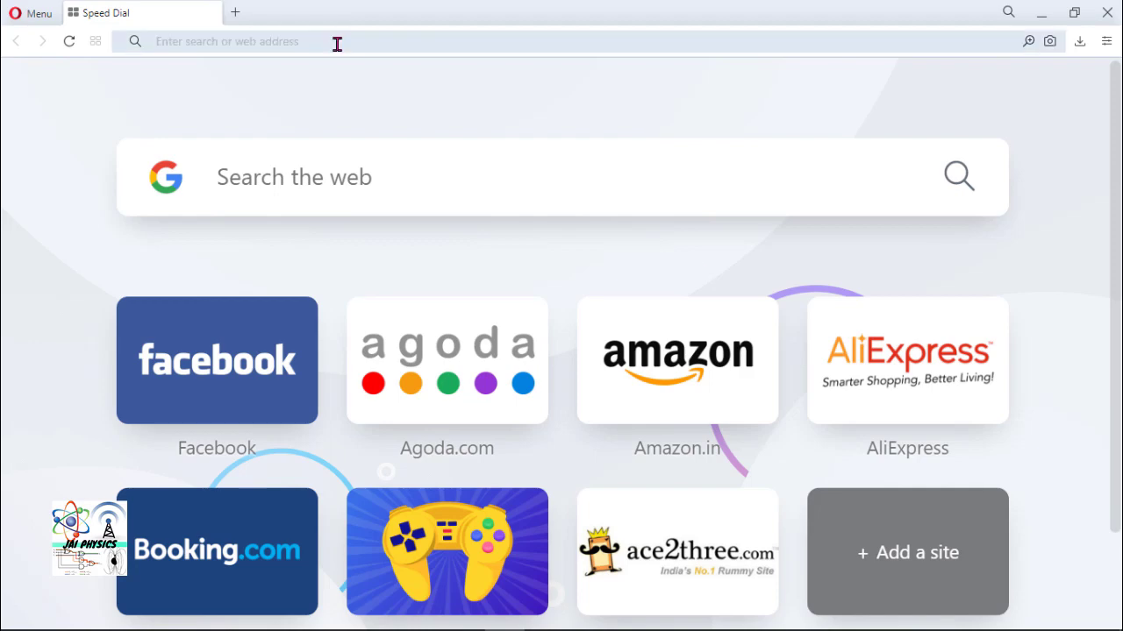
- Search Google for flipgrid in Opera and open the official 'Flipgrid | Empower Every Voice' result
{"action": "left_click", "coordinate": [337, 43]}
{"action": "type", "text": "f"}
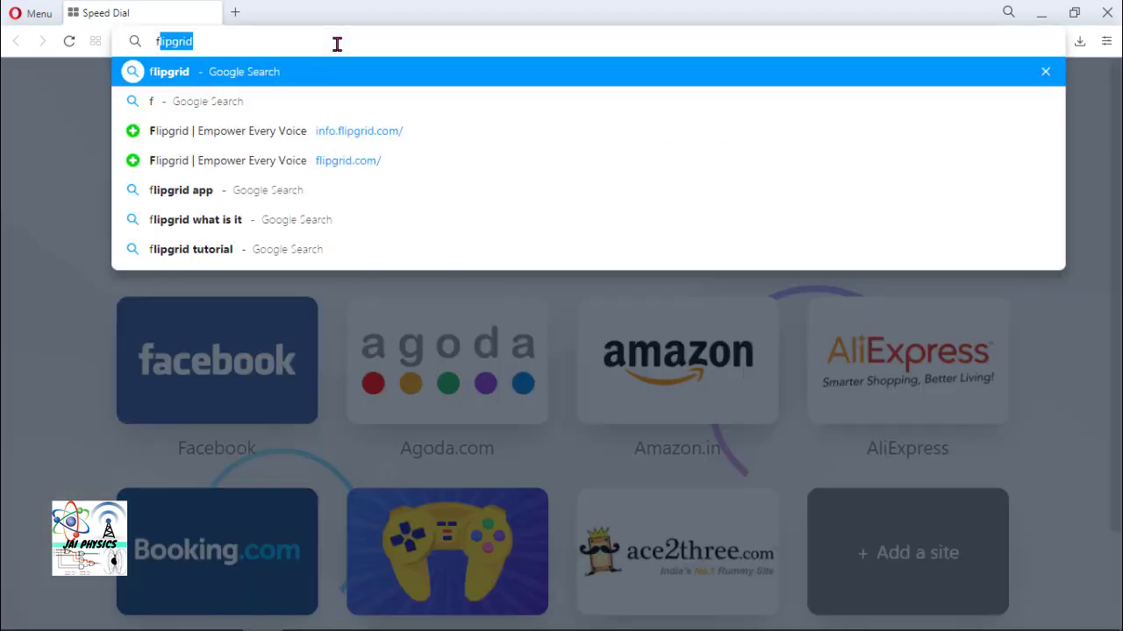
{"action": "type", "text": "lip"}
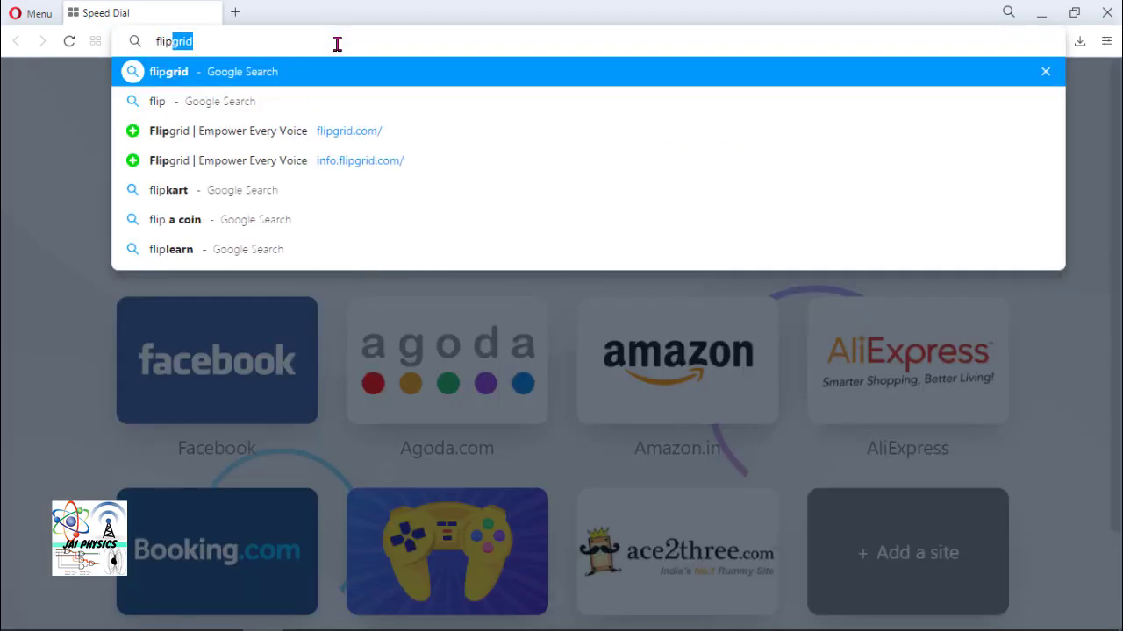
{"action": "key", "text": "Return"}
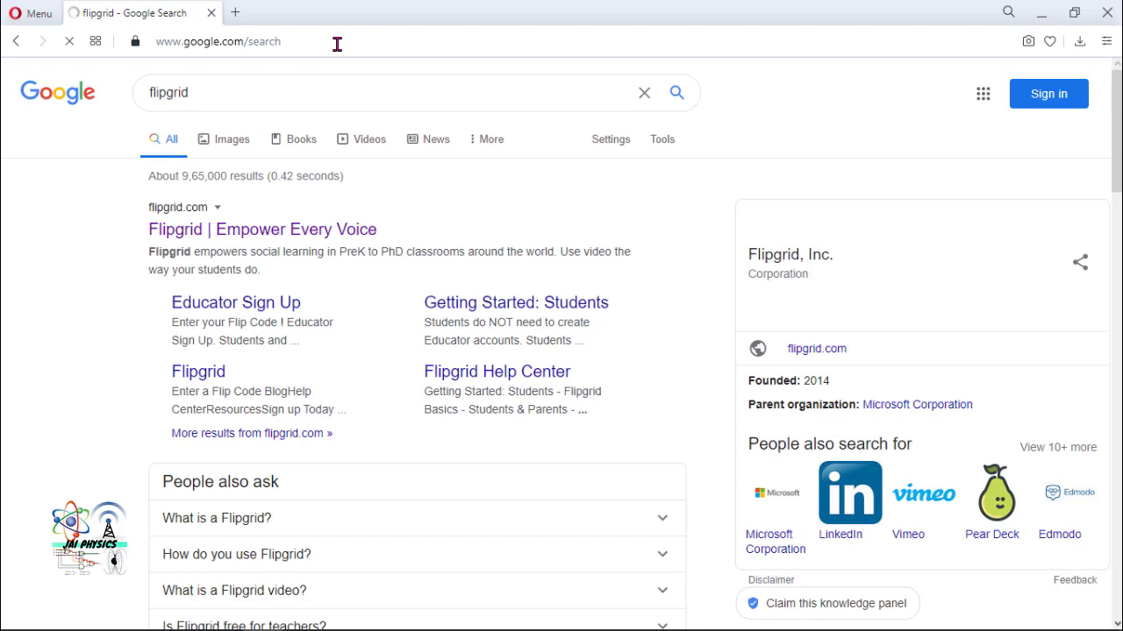
{"action": "left_click", "coordinate": [257, 230]}
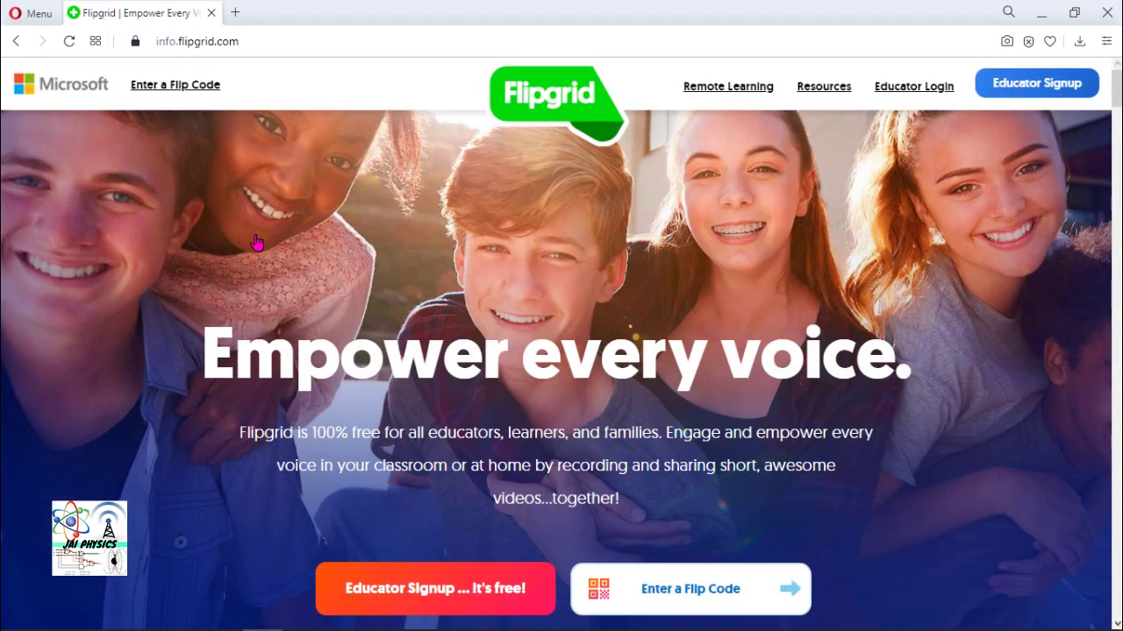
{"action": "scroll", "coordinate": [691, 530], "scroll_direction": "down", "scroll_amount": 1}
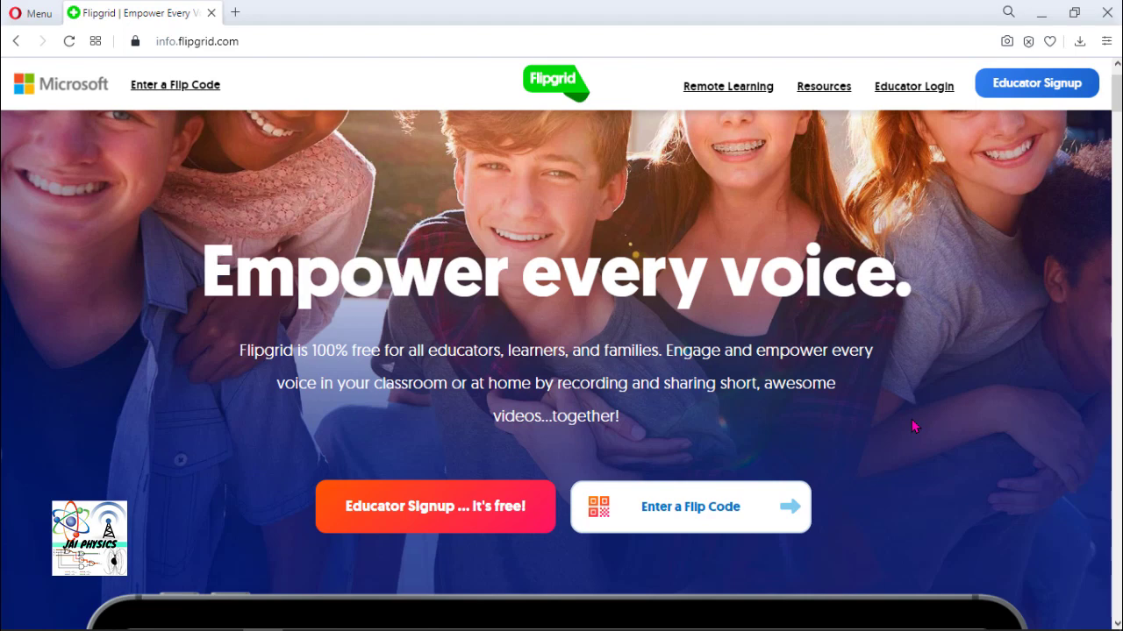
{"action": "left_click", "coordinate": [724, 505]}
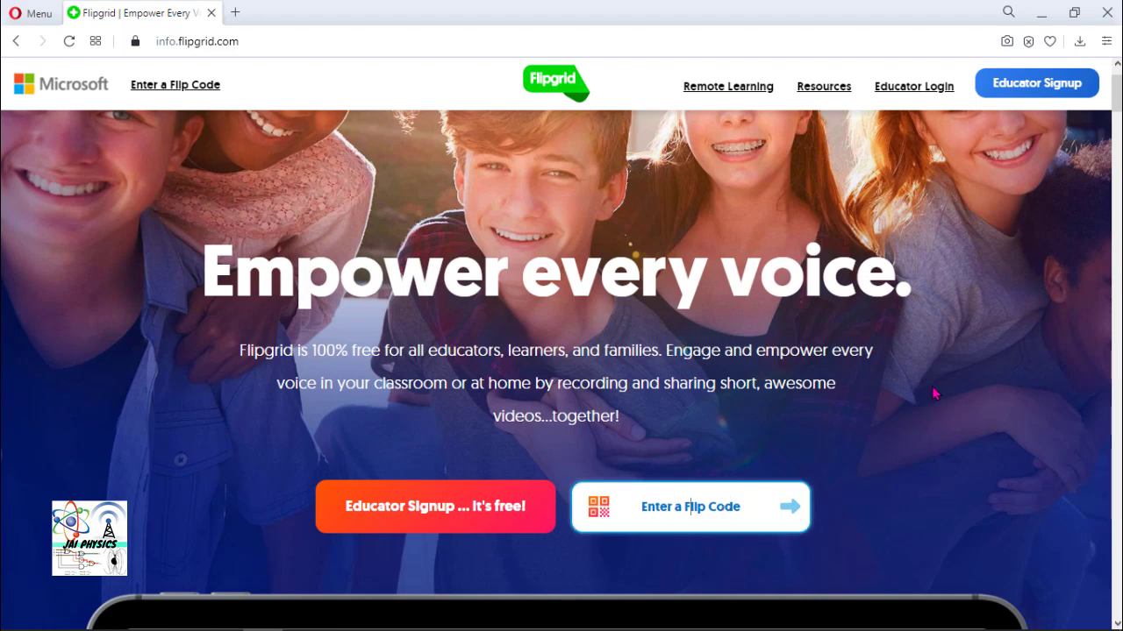
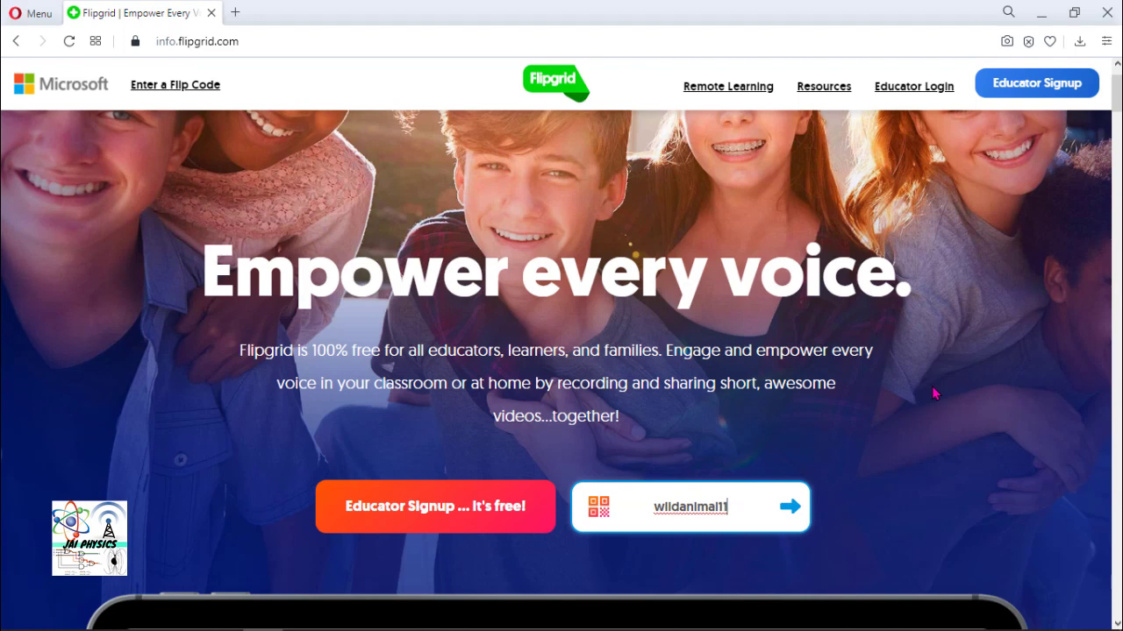
{"action": "key", "text": "Return"}
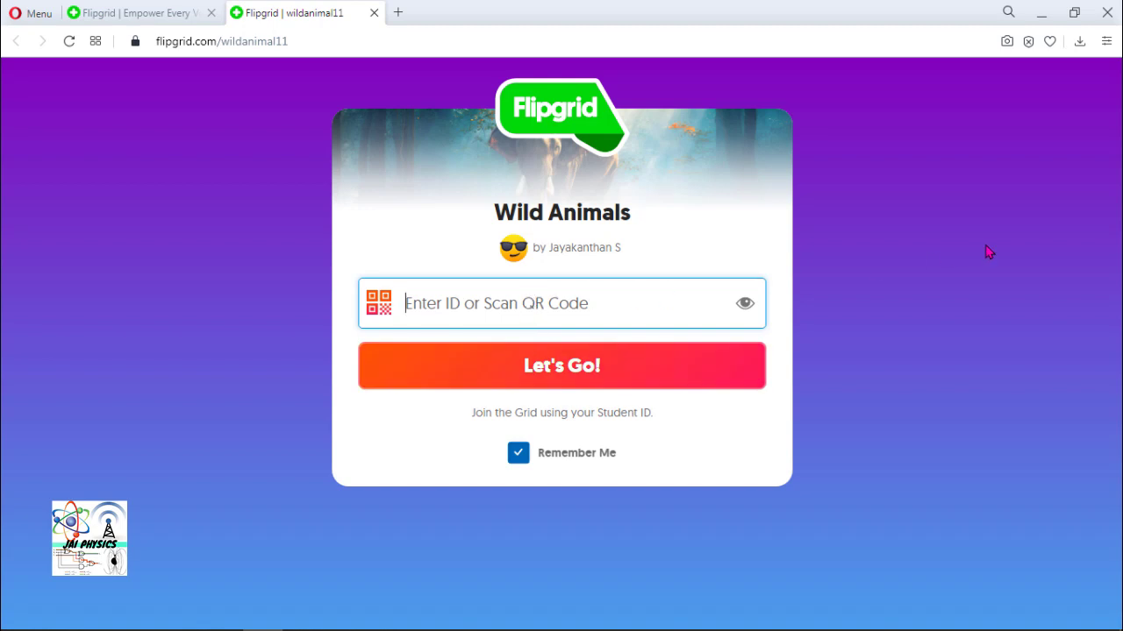
- Enter the student ID password and sign in with Let's Go!
{"action": "type", "text": "••••"}
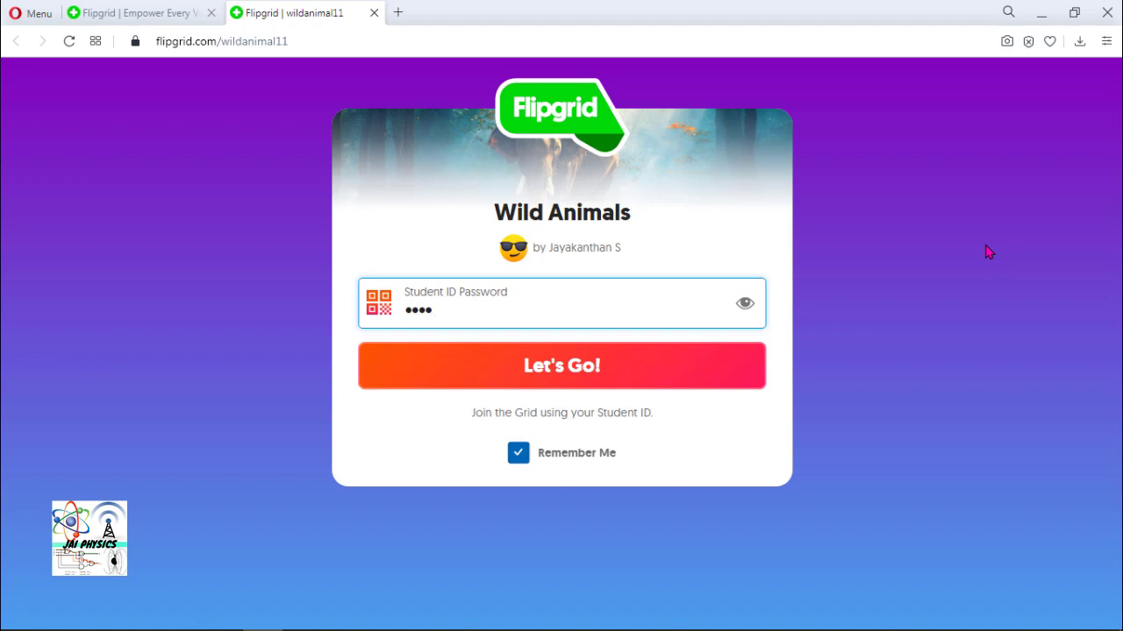
{"action": "type", "text": "•"}
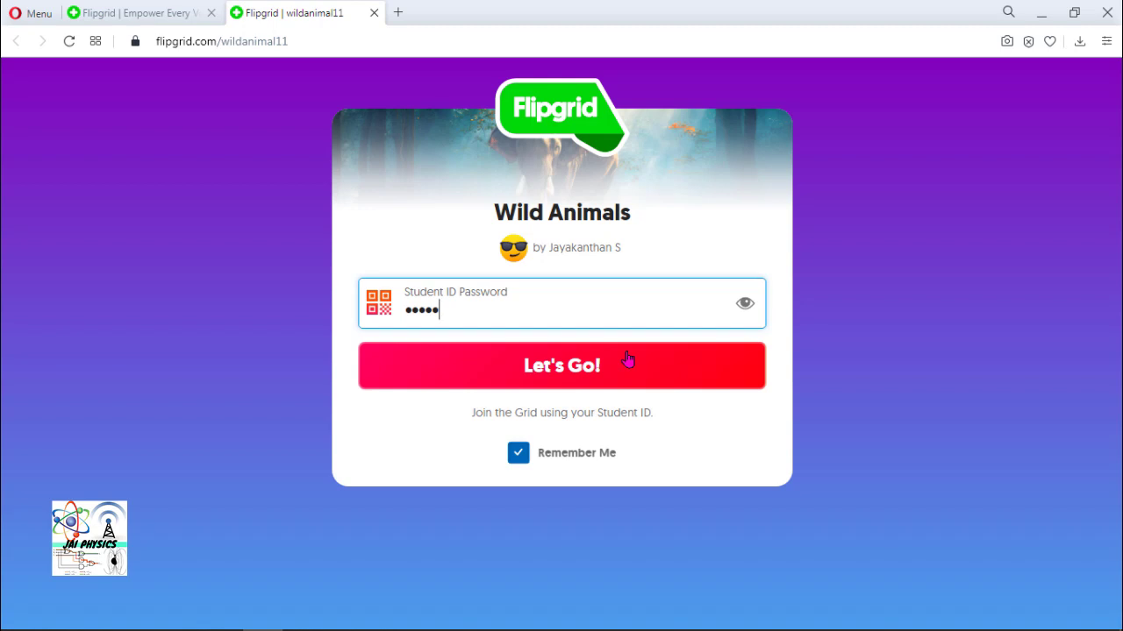
{"action": "left_click", "coordinate": [608, 365]}
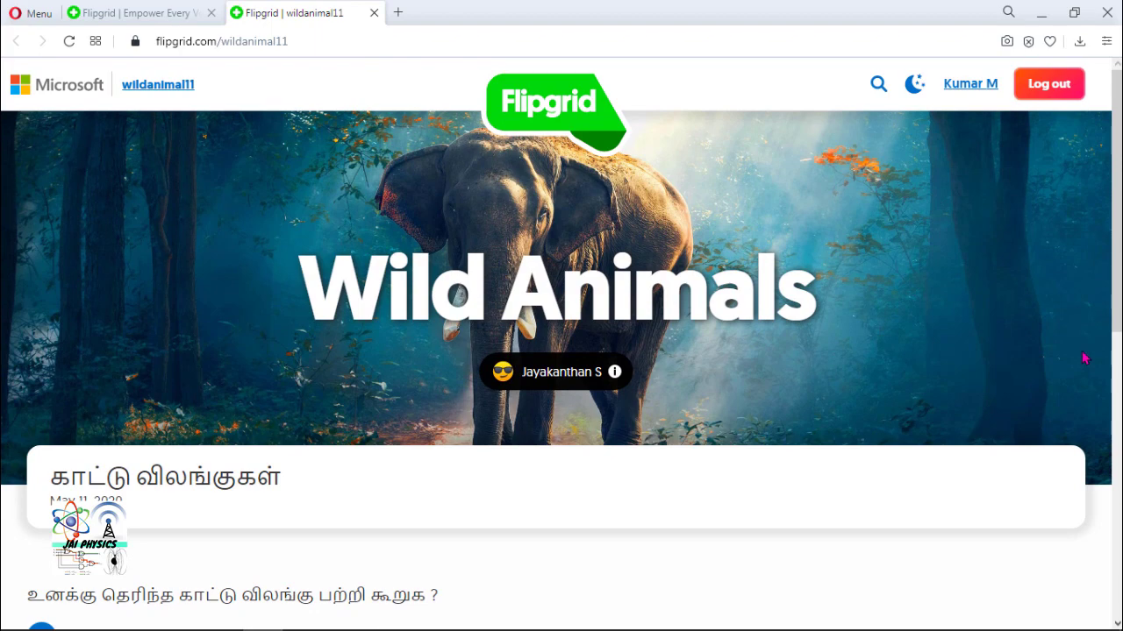
{"action": "scroll", "coordinate": [1085, 358], "scroll_direction": "down", "scroll_amount": 1}
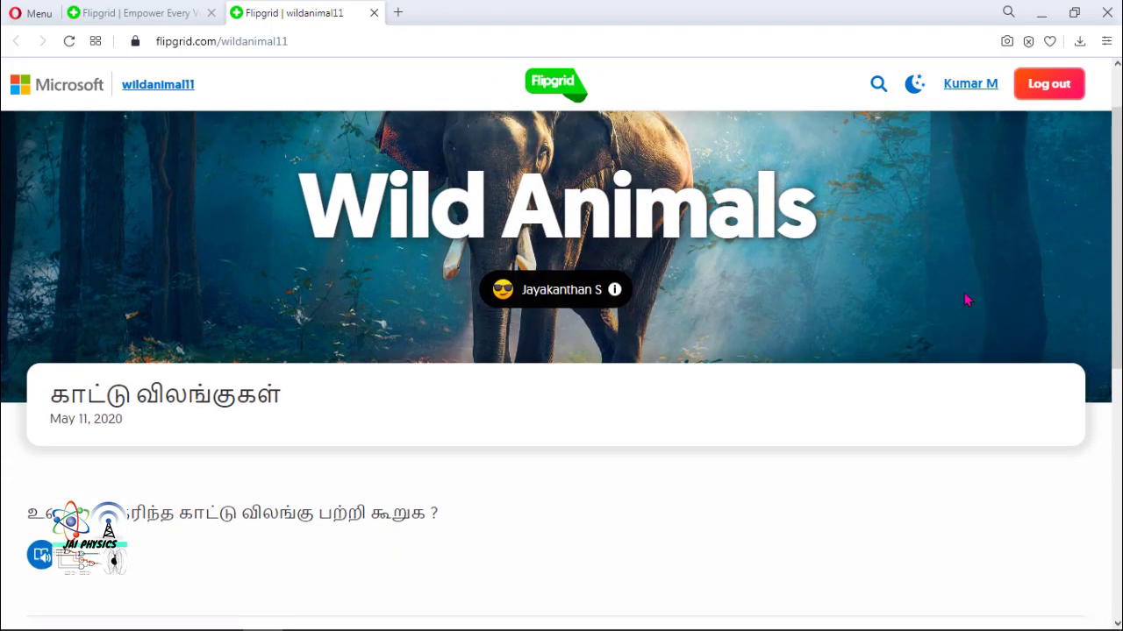
{"action": "scroll", "coordinate": [1013, 300], "scroll_direction": "up", "scroll_amount": 1}
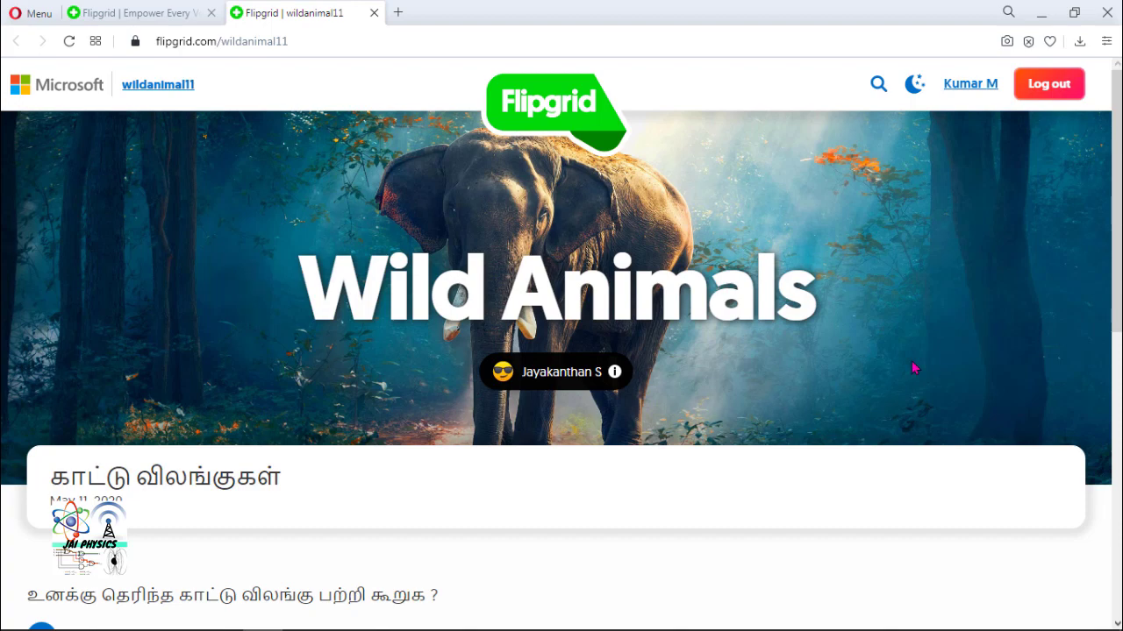
{"action": "scroll", "coordinate": [917, 389], "scroll_direction": "down", "scroll_amount": 2}
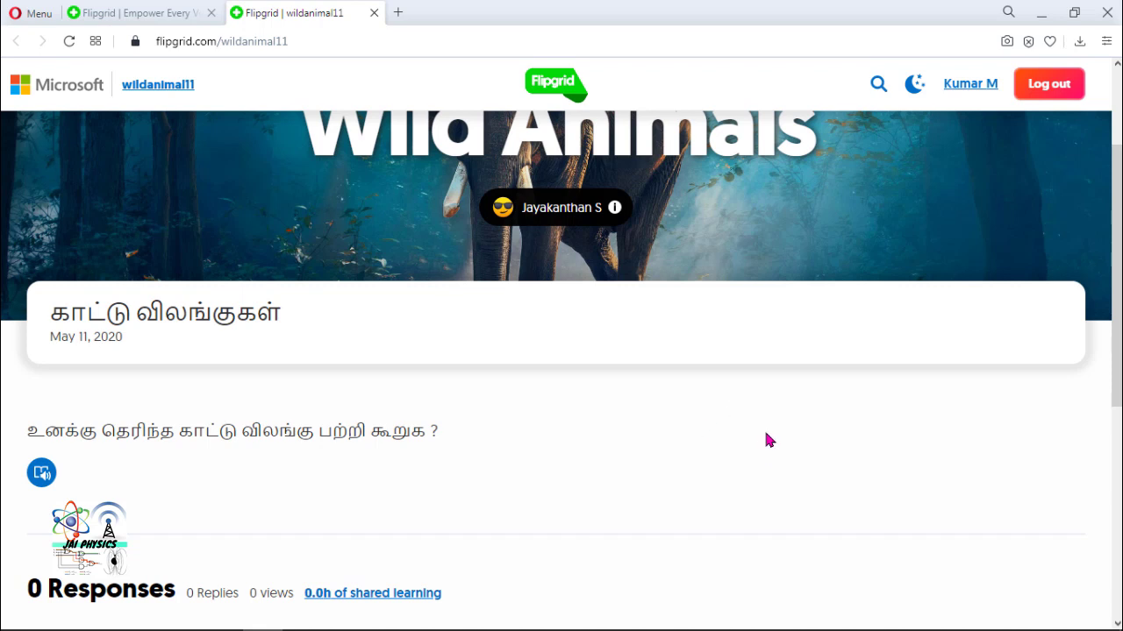
{"action": "scroll", "coordinate": [765, 435], "scroll_direction": "down", "scroll_amount": 1}
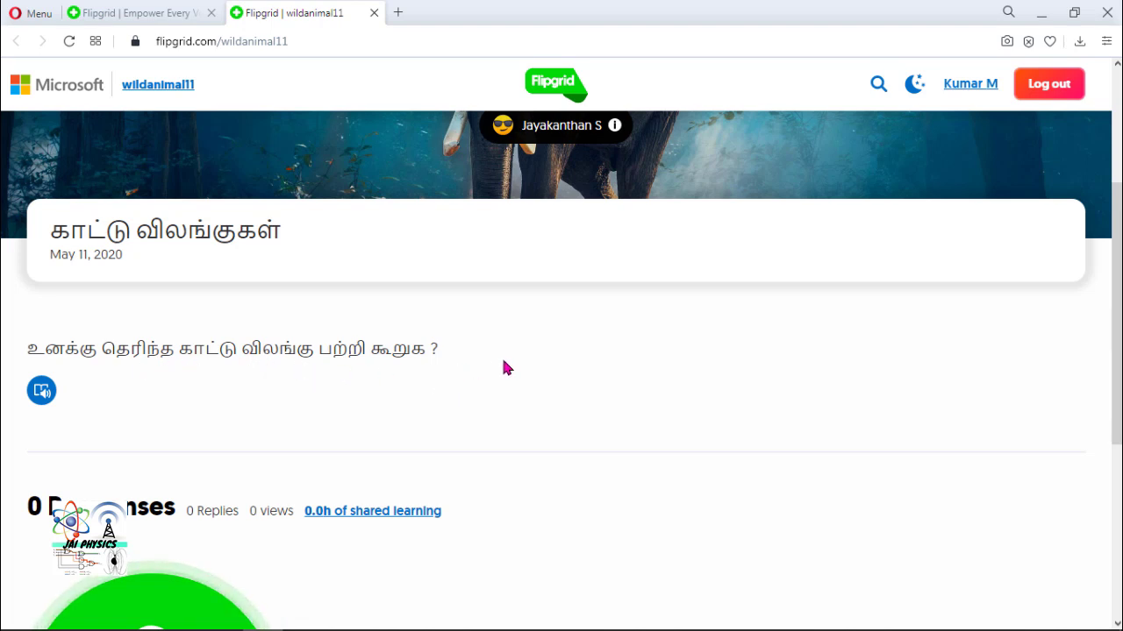
{"action": "scroll", "coordinate": [645, 378], "scroll_direction": "down", "scroll_amount": 3}
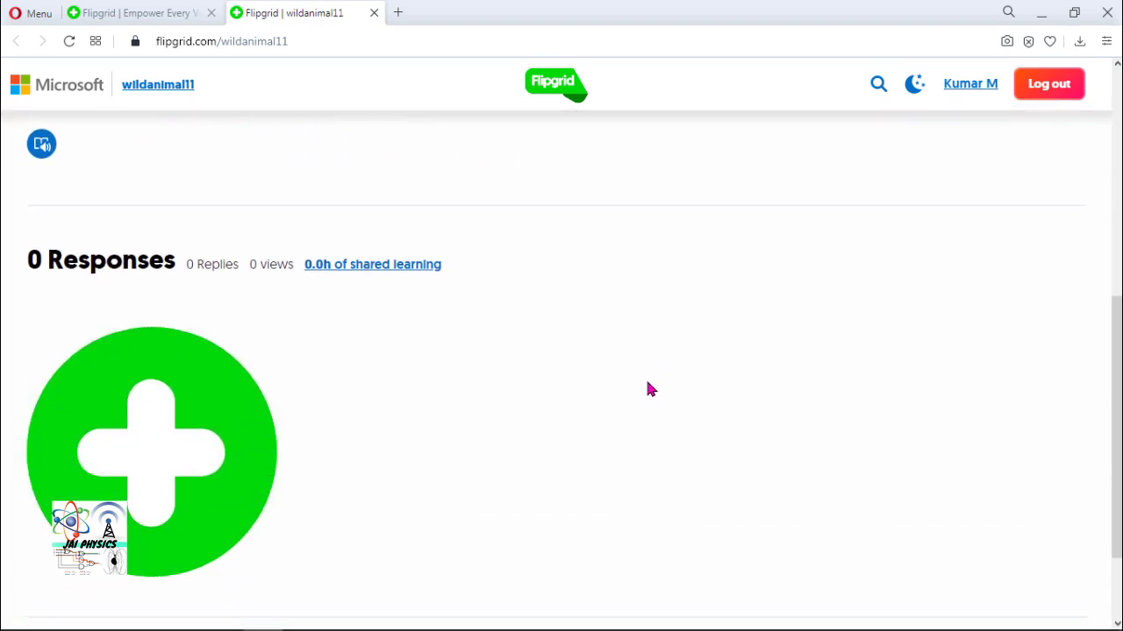
{"action": "scroll", "coordinate": [663, 412], "scroll_direction": "up", "scroll_amount": 1}
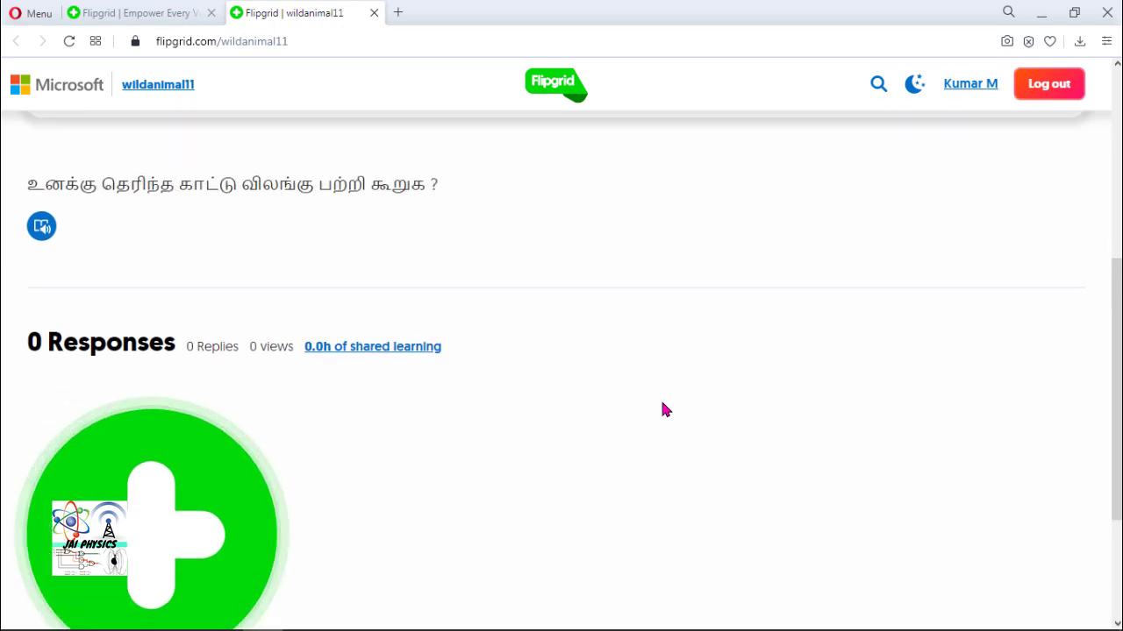
{"action": "scroll", "coordinate": [663, 408], "scroll_direction": "up", "scroll_amount": 1}
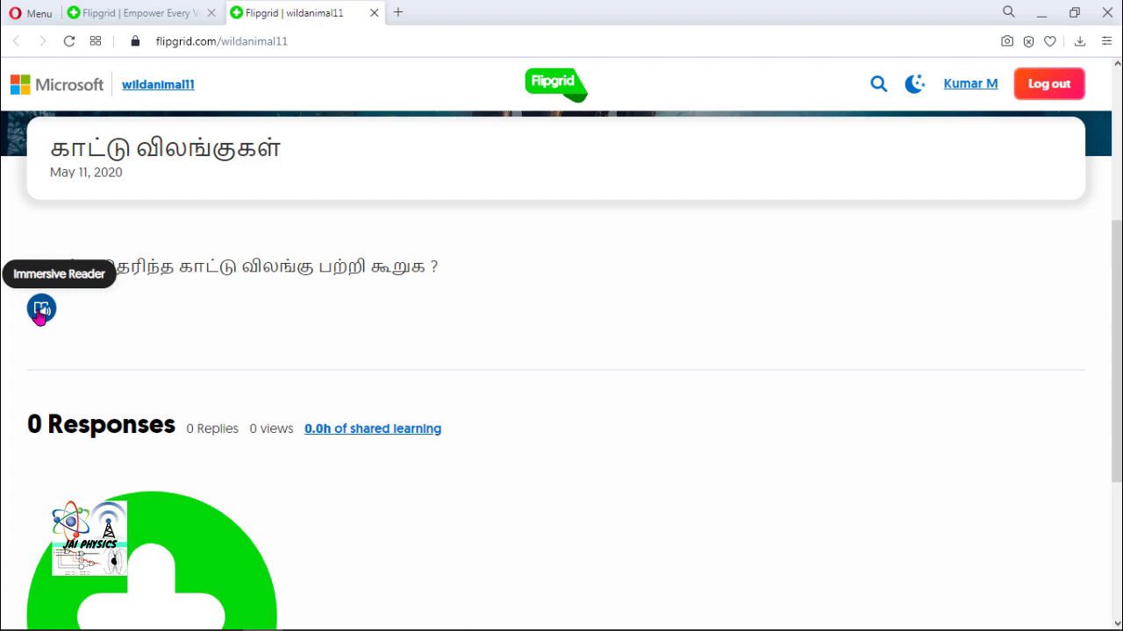
{"action": "left_click", "coordinate": [40, 312]}
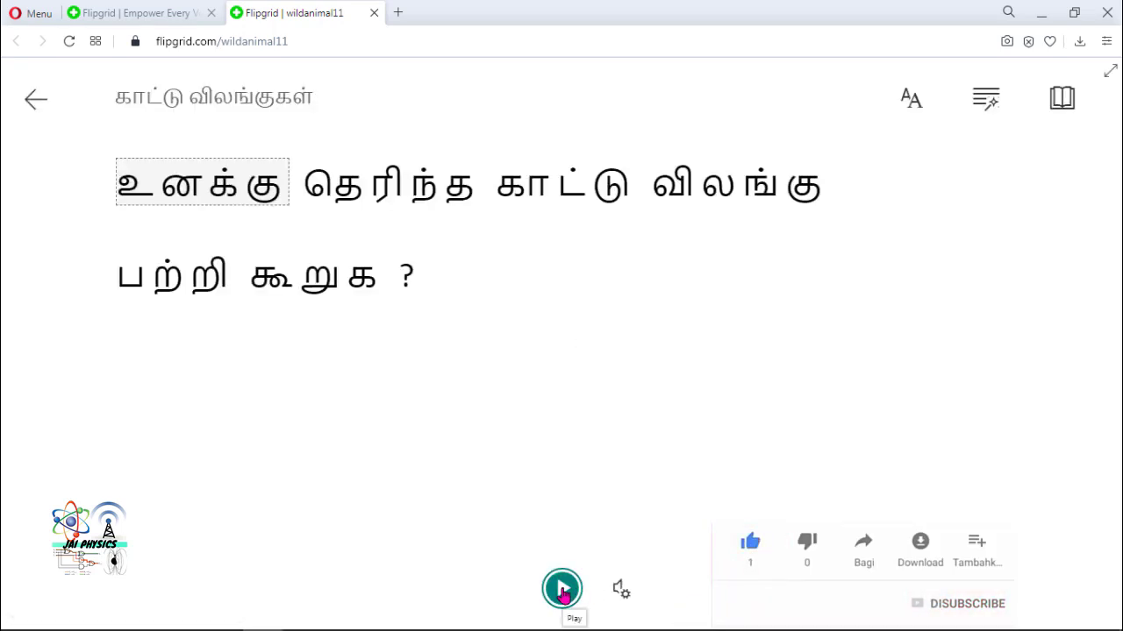
{"action": "left_click", "coordinate": [562, 589]}
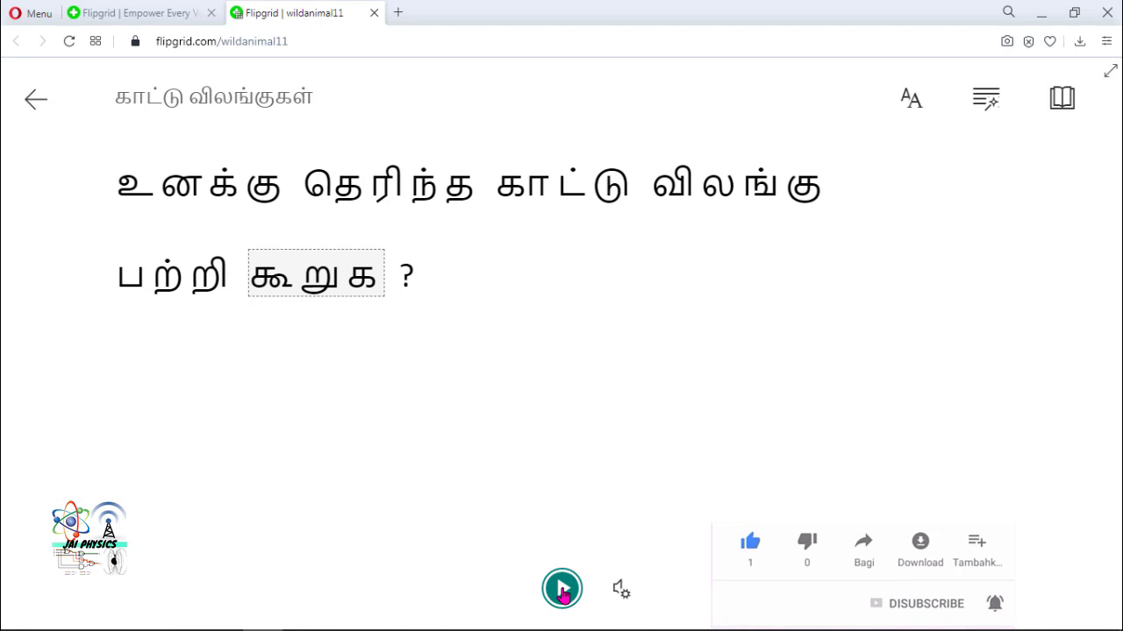
{"action": "left_click", "coordinate": [562, 589]}
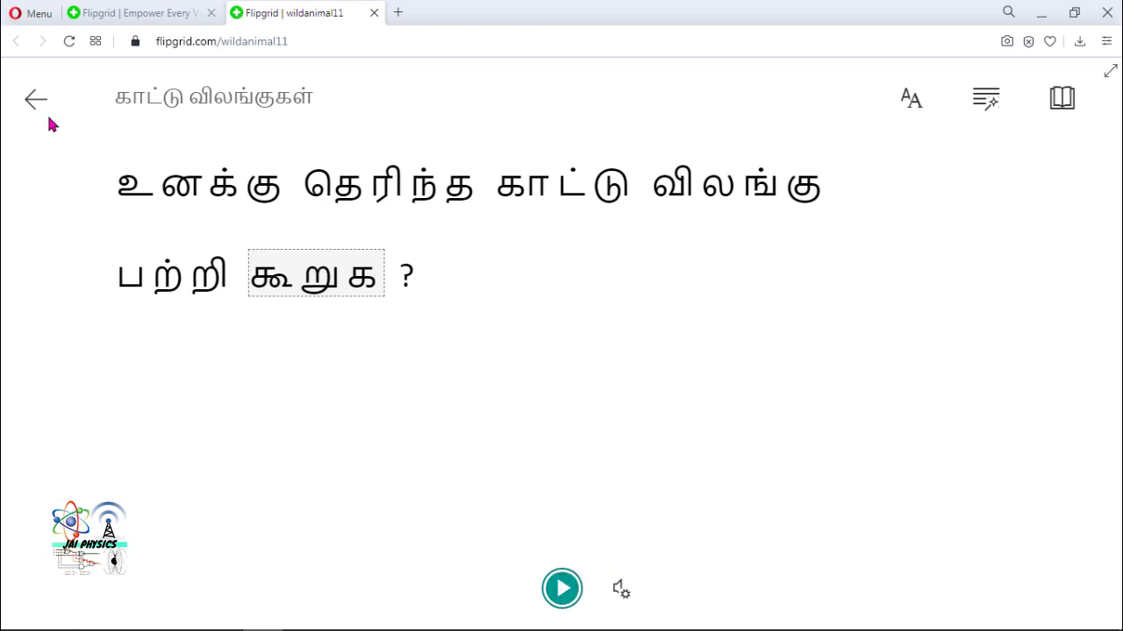
{"action": "left_click", "coordinate": [37, 103]}
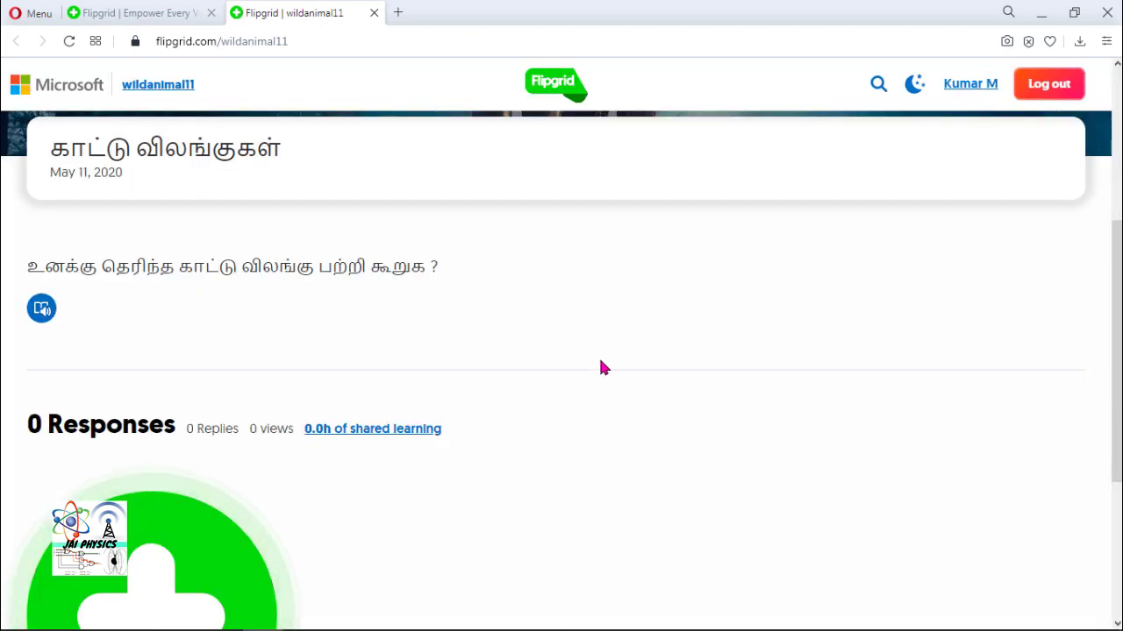
- Scroll down to the response recorder and allow microphone and camera access
{"action": "scroll", "coordinate": [602, 366], "scroll_direction": "down", "scroll_amount": 1}
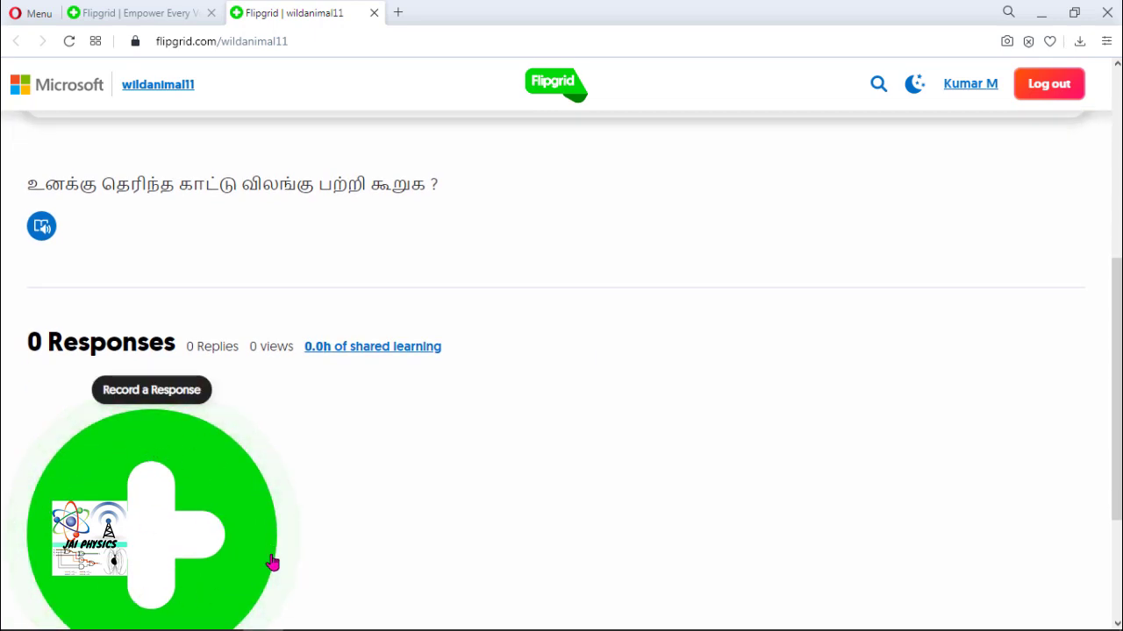
{"action": "scroll", "coordinate": [275, 478], "scroll_direction": "down", "scroll_amount": 1}
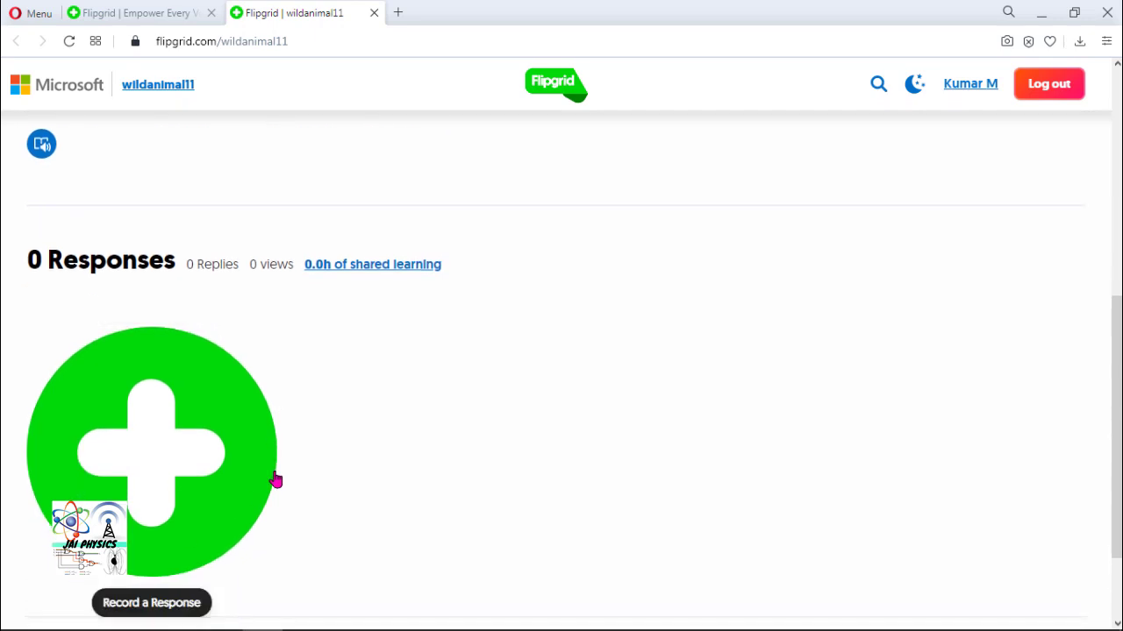
{"action": "scroll", "coordinate": [261, 463], "scroll_direction": "down", "scroll_amount": 2}
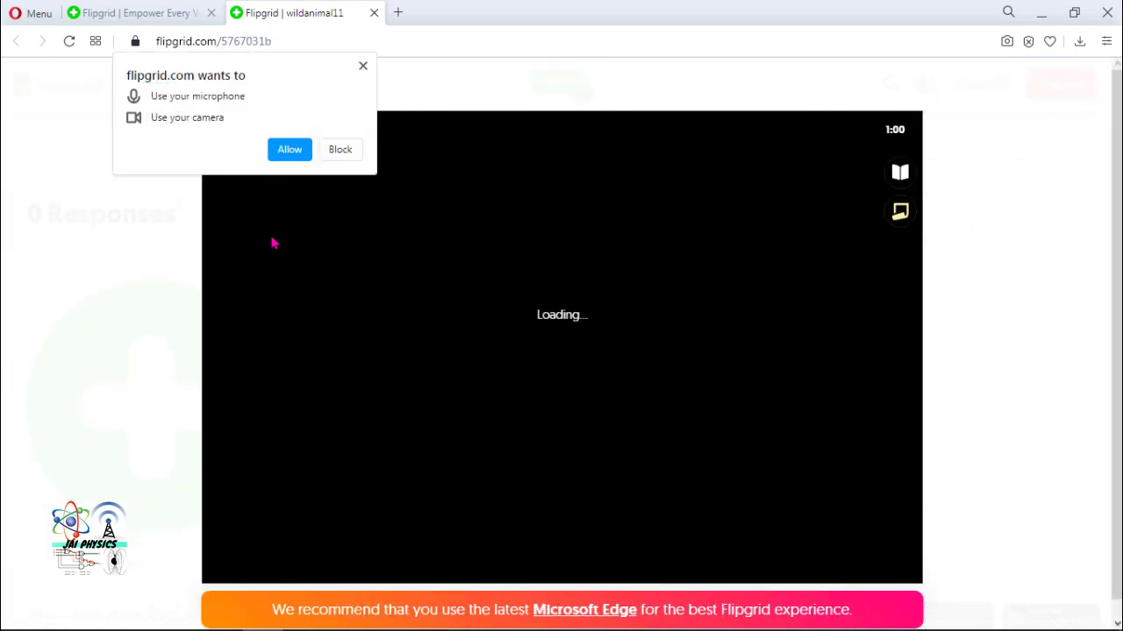
{"action": "left_click", "coordinate": [283, 156]}
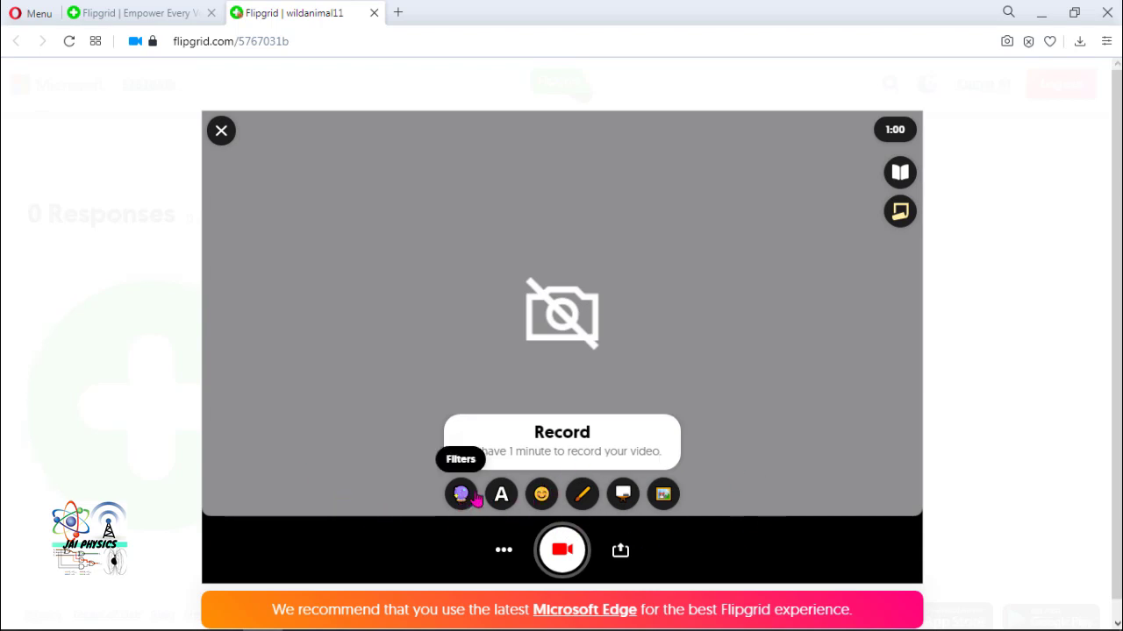
- Place the user's name in orange Aa-style text at the video's upper left, then show emoji stickers
{"action": "left_click", "coordinate": [501, 496]}
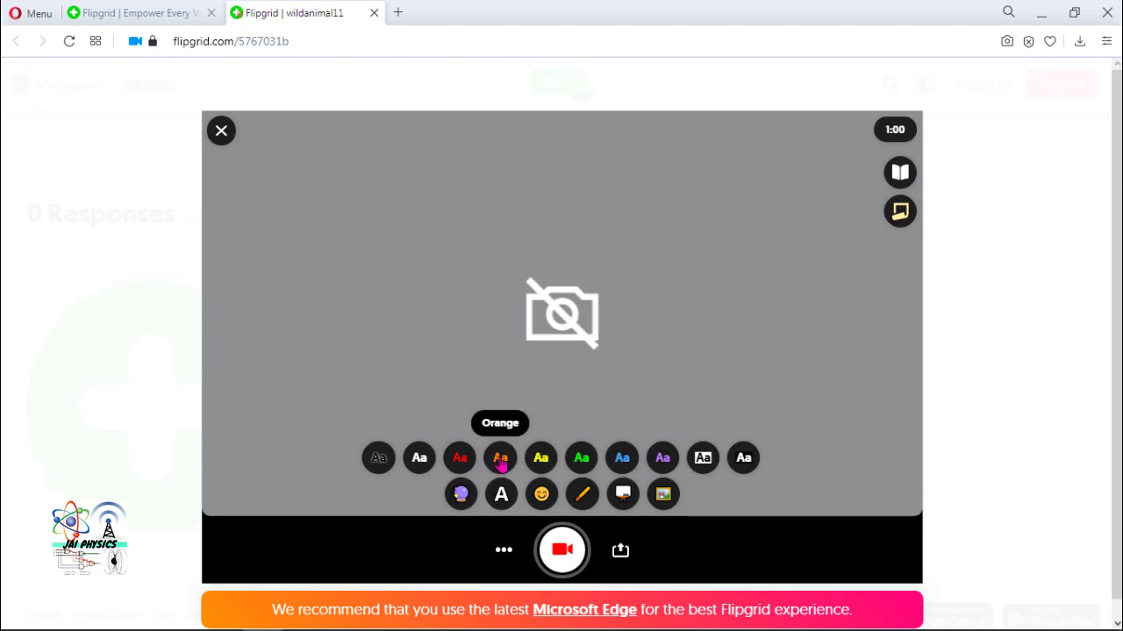
{"action": "left_click", "coordinate": [500, 461]}
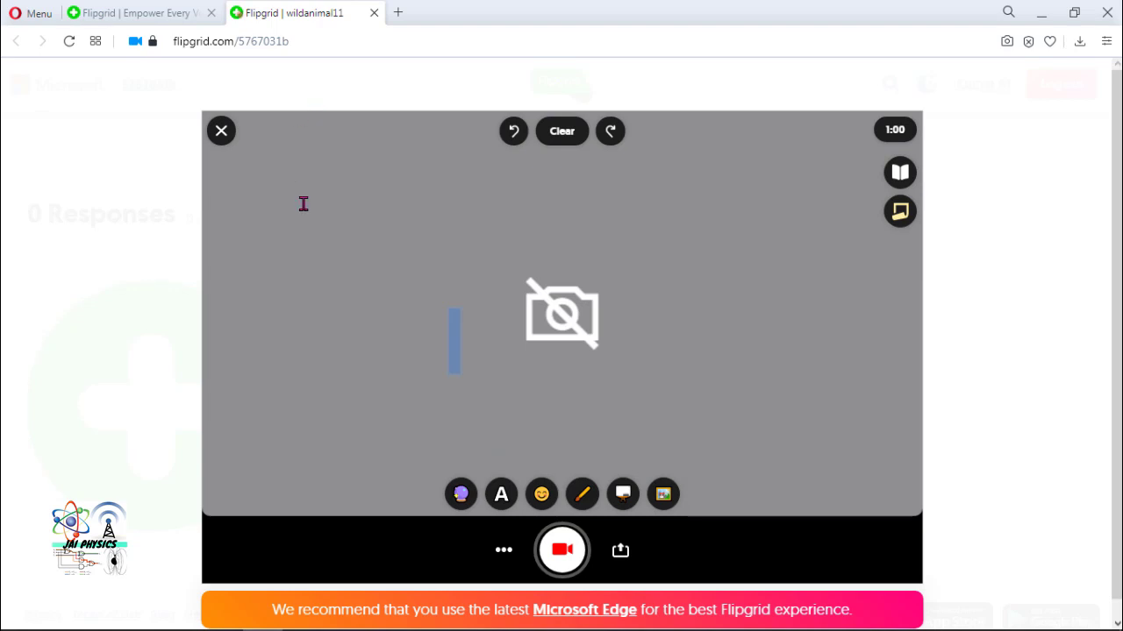
{"action": "type", "text": "Kumar"}
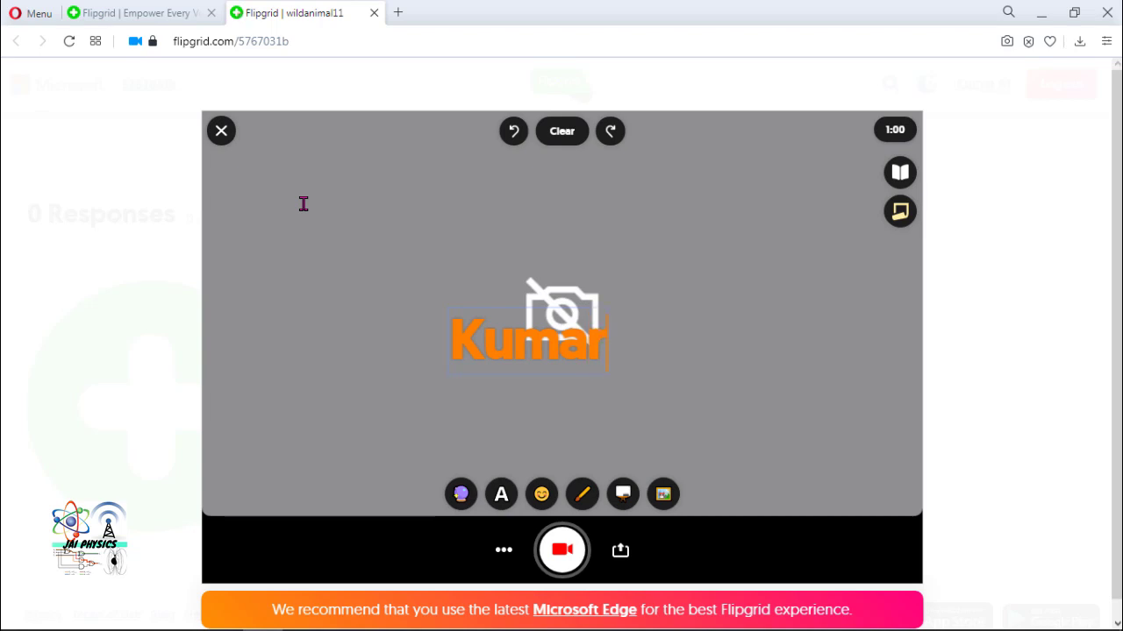
{"action": "left_click_drag", "start_coordinate": [529, 356], "coordinate": [308, 181]}
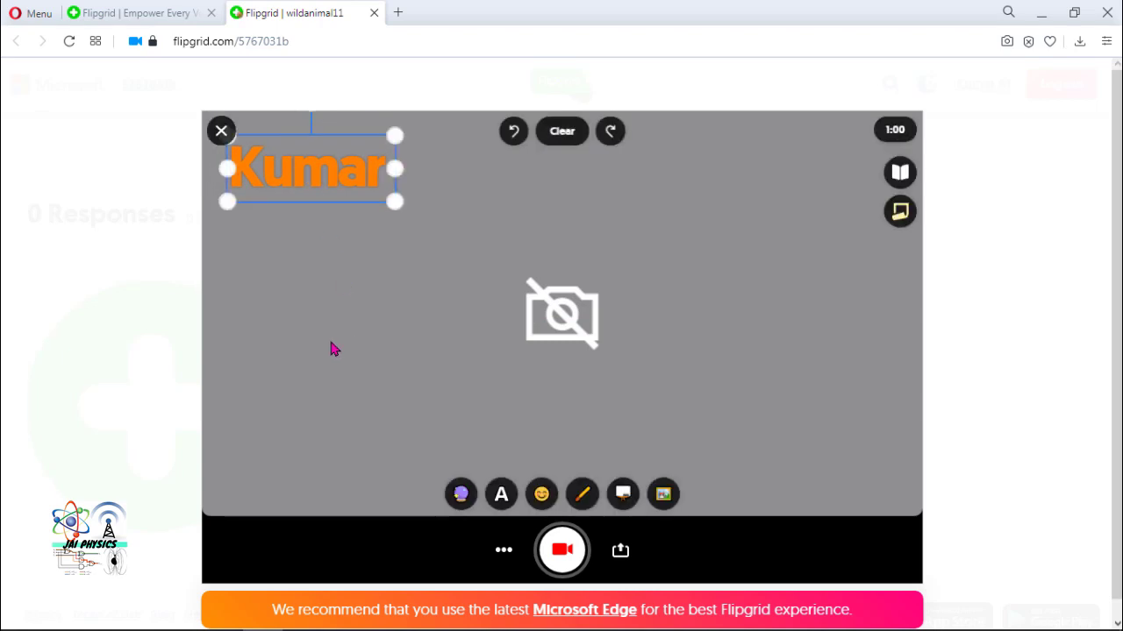
{"action": "left_click", "coordinate": [541, 494]}
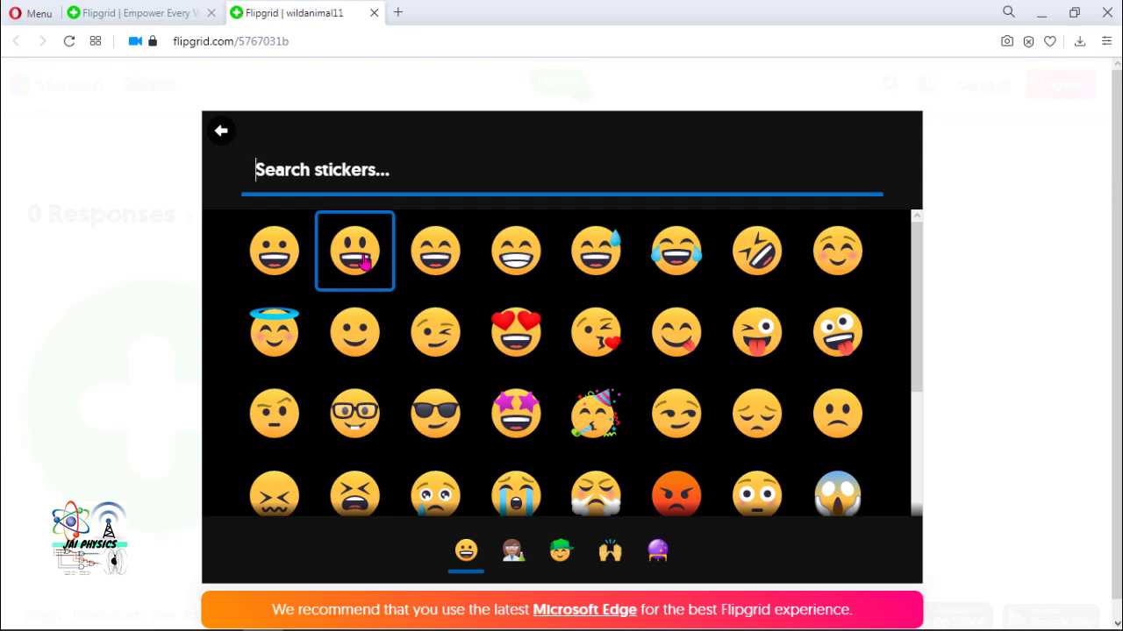
- Add a grinning emoji sticker, enlarge it, and shift it up near the centre
{"action": "left_click", "coordinate": [362, 260]}
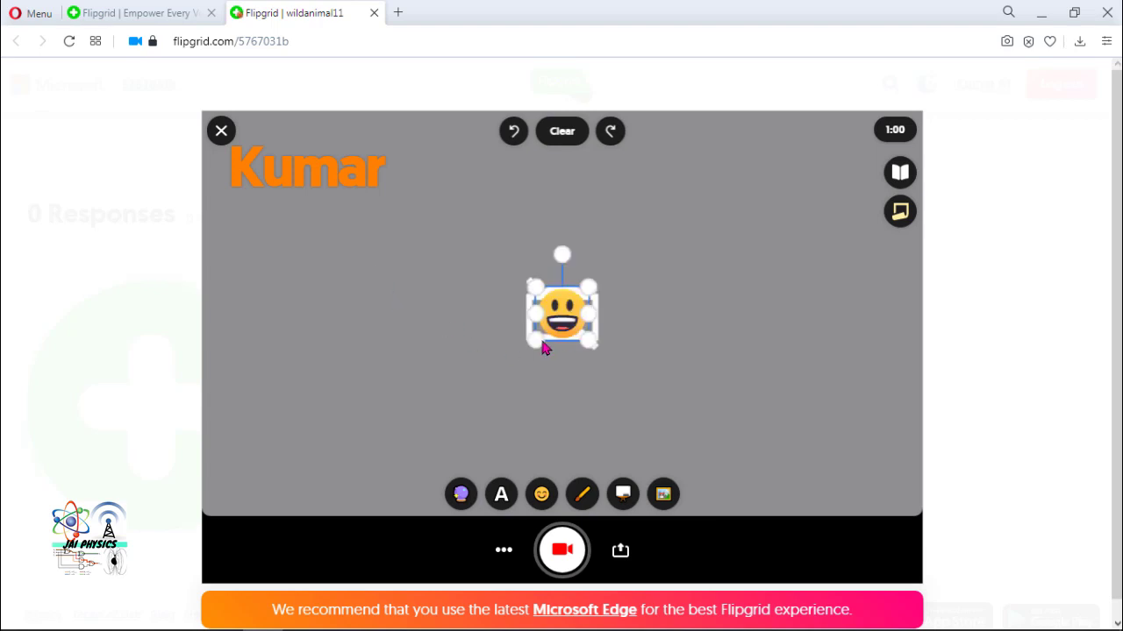
{"action": "left_click_drag", "start_coordinate": [537, 339], "coordinate": [465, 412]}
{"action": "left_click_drag", "start_coordinate": [538, 362], "coordinate": [575, 320]}
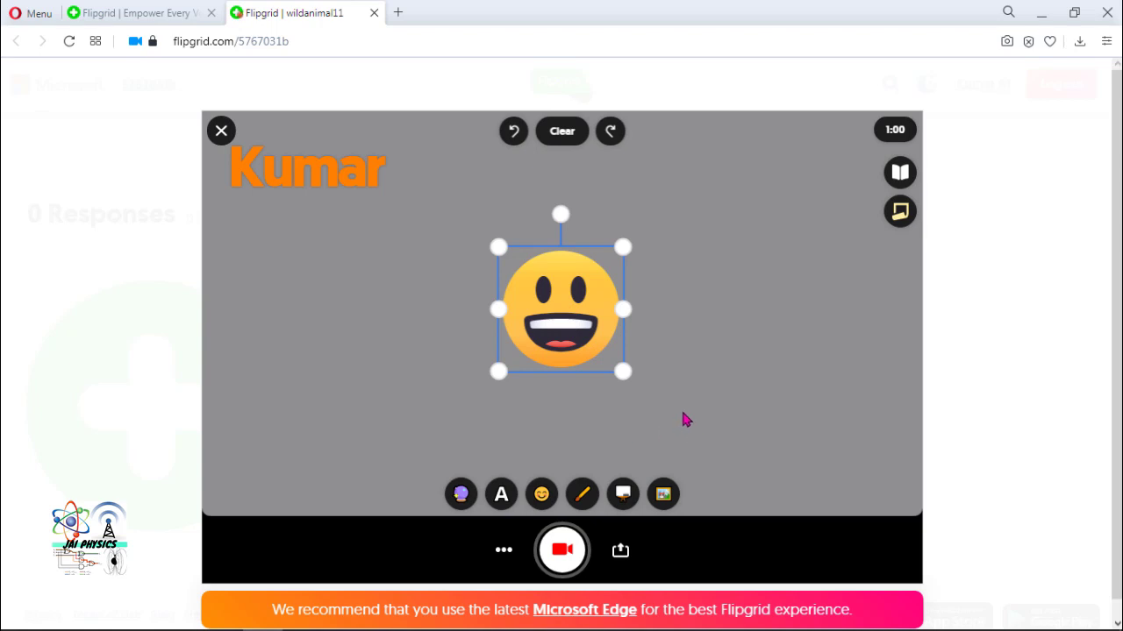
- Upload zebra.jpg from Downloads as a photo sticker on the video
{"action": "left_click", "coordinate": [664, 497]}
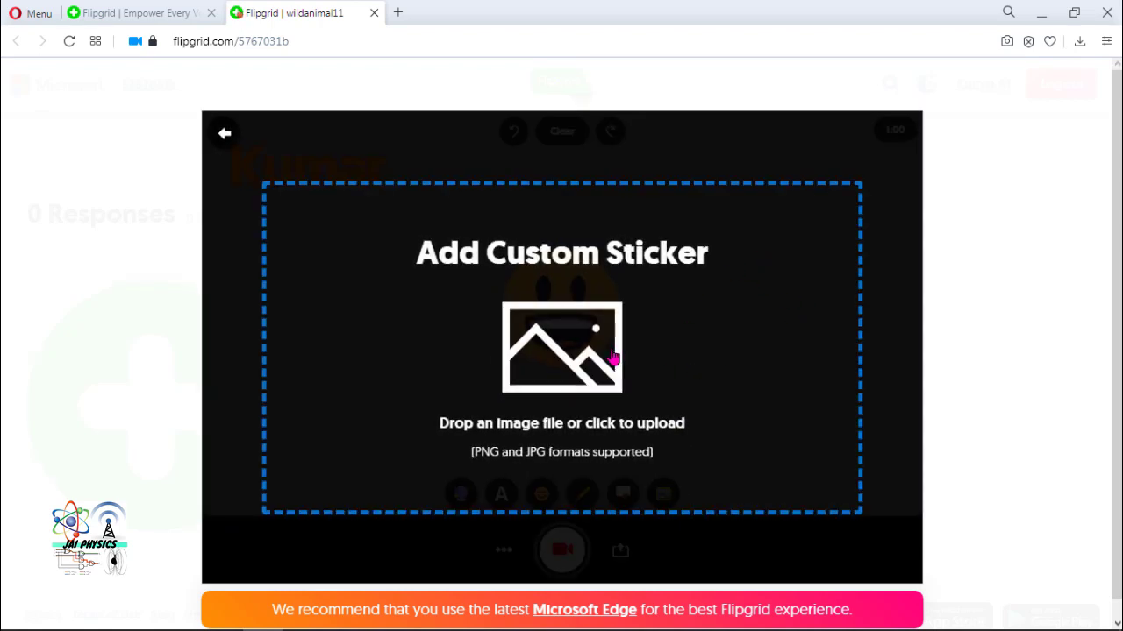
{"action": "left_click", "coordinate": [653, 343]}
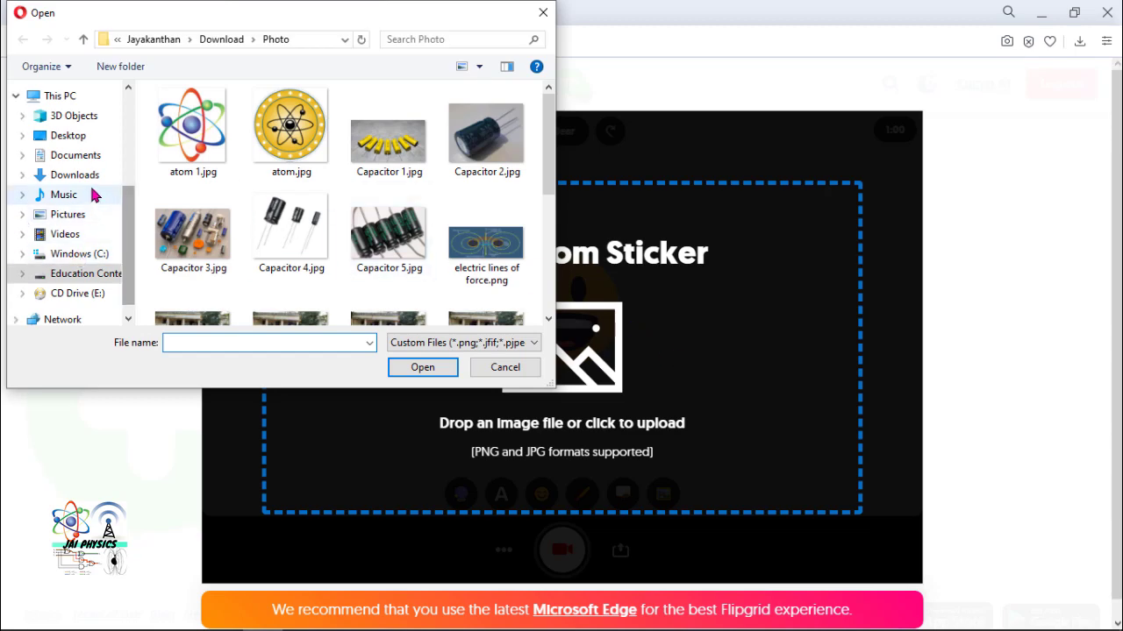
{"action": "left_click", "coordinate": [85, 176]}
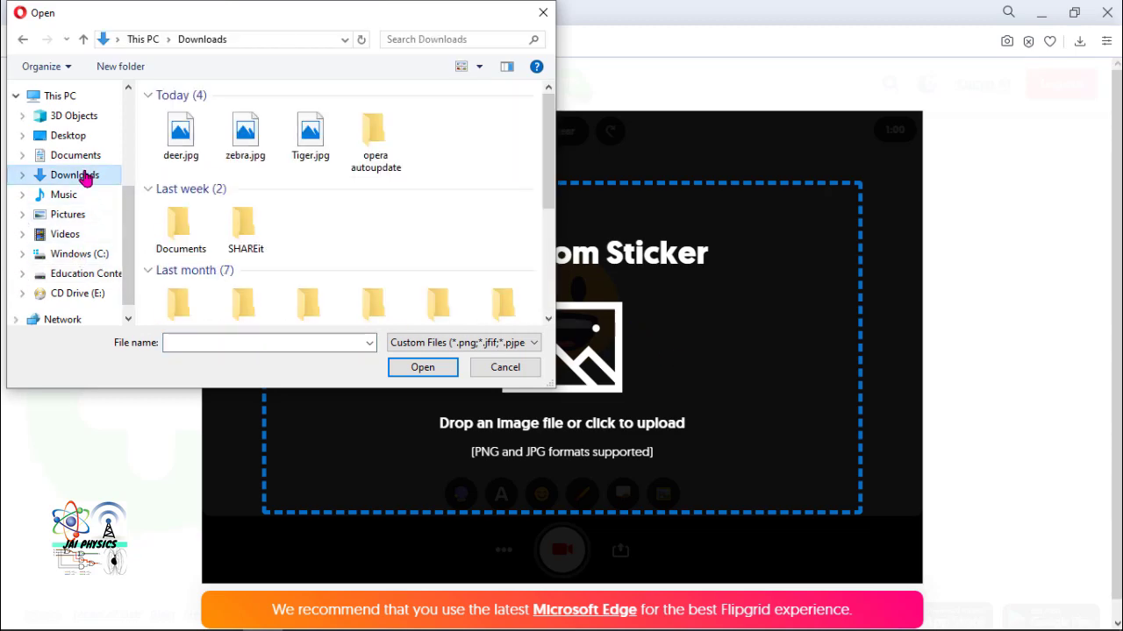
{"action": "left_click", "coordinate": [245, 134]}
{"action": "left_click", "coordinate": [423, 369]}
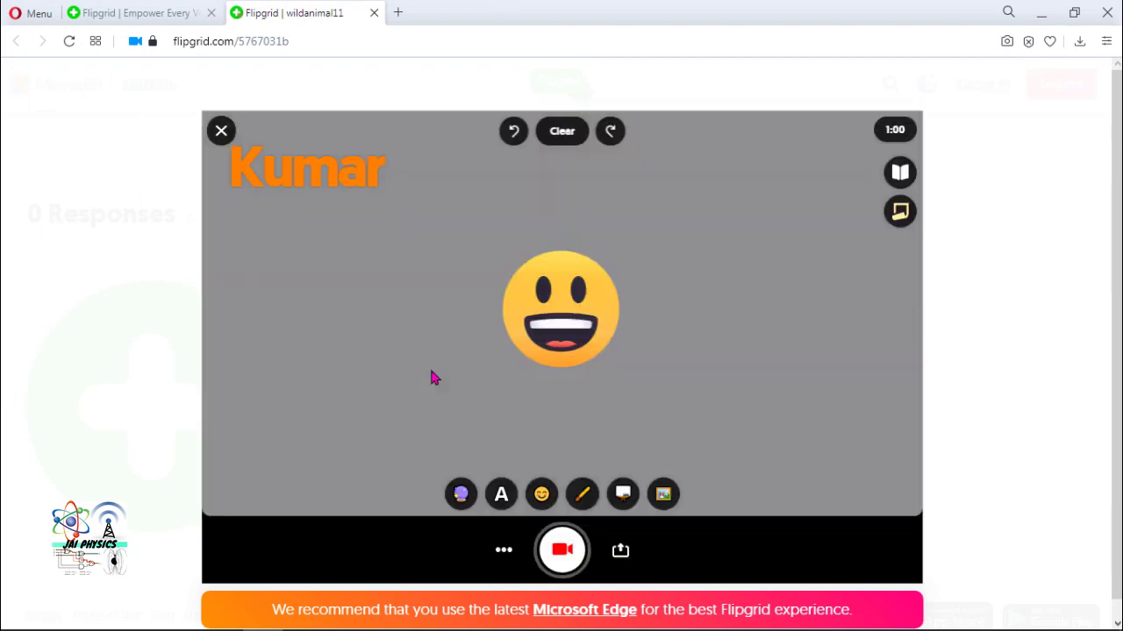
- Drag the zebra sticker to the right edge and shrink it slightly
{"action": "left_click_drag", "start_coordinate": [593, 325], "coordinate": [867, 329]}
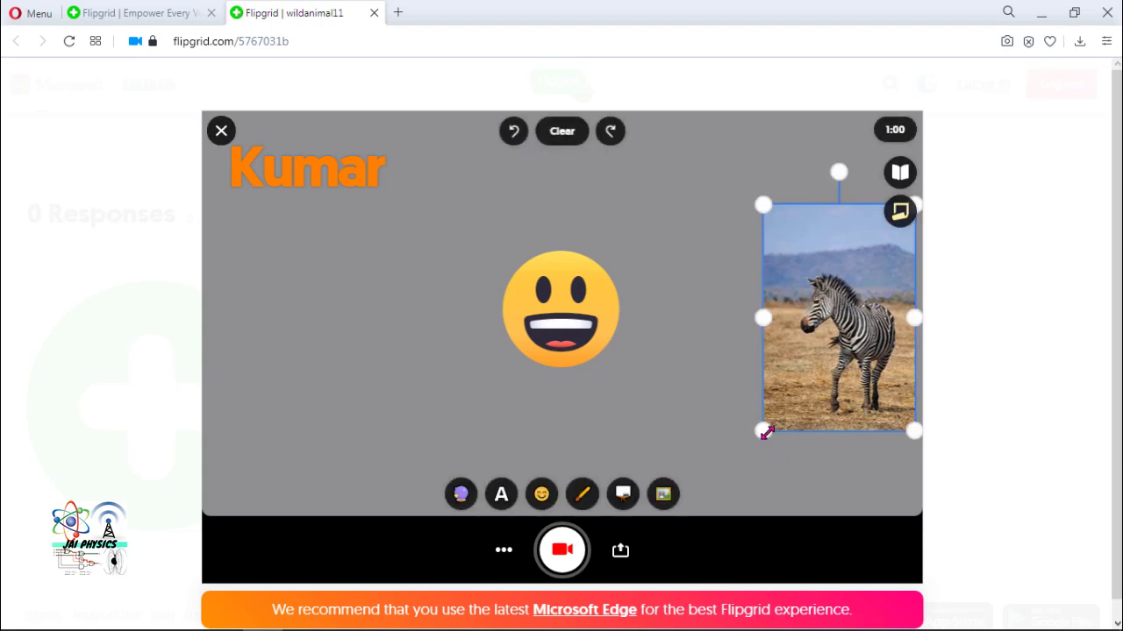
{"action": "left_click_drag", "start_coordinate": [764, 430], "coordinate": [792, 388]}
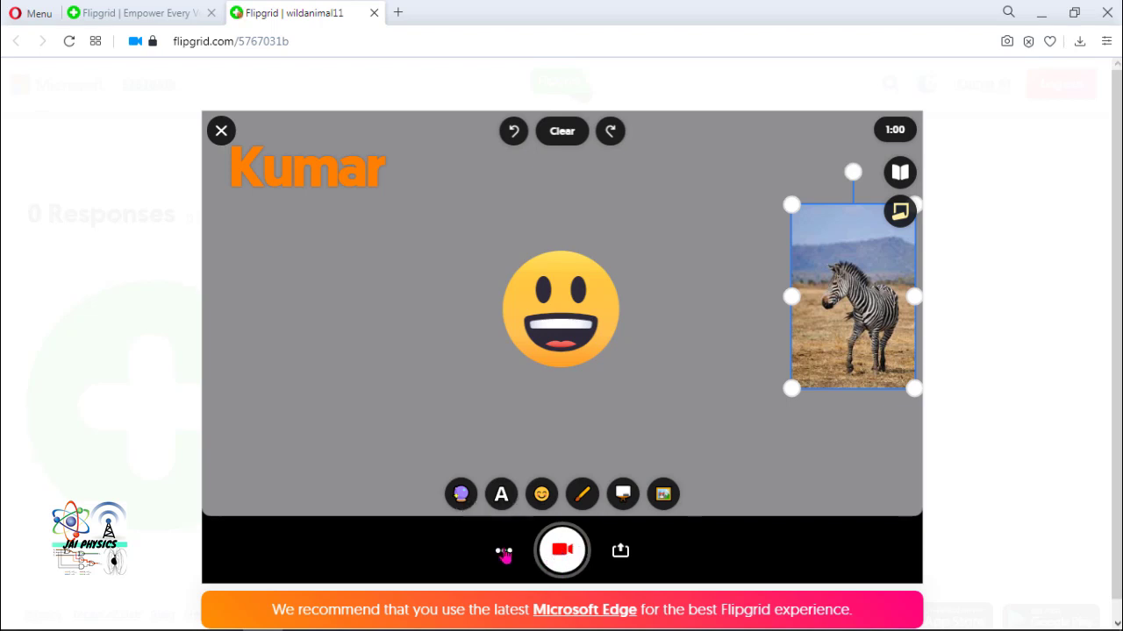
- Confirm audio is on in the options menu, then start recording the response
{"action": "left_click", "coordinate": [504, 555]}
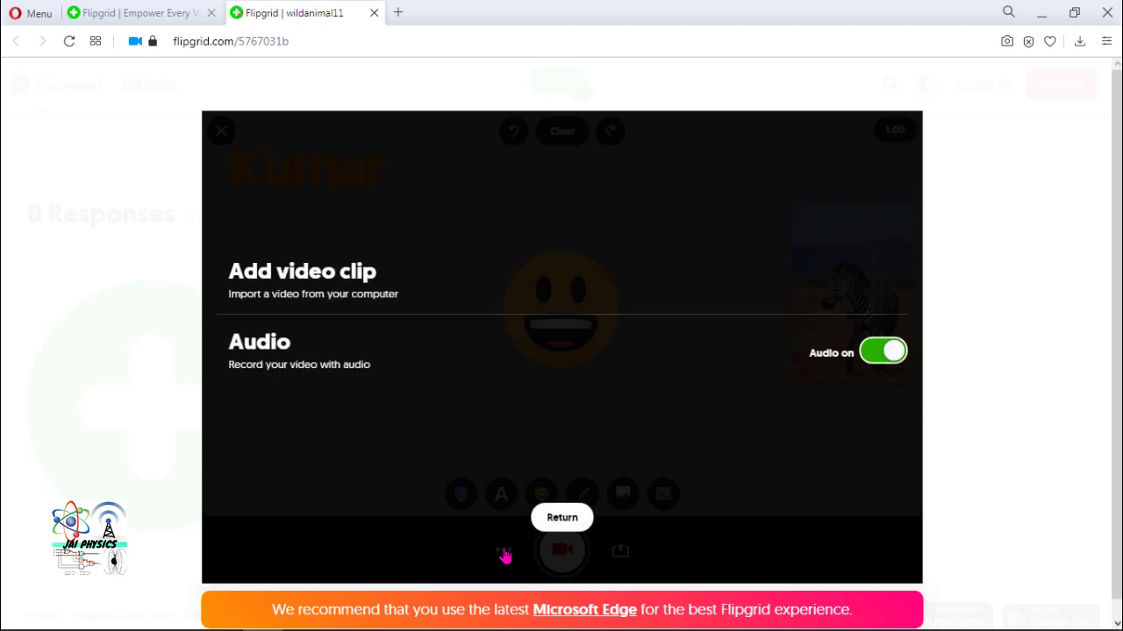
{"action": "left_click", "coordinate": [560, 523]}
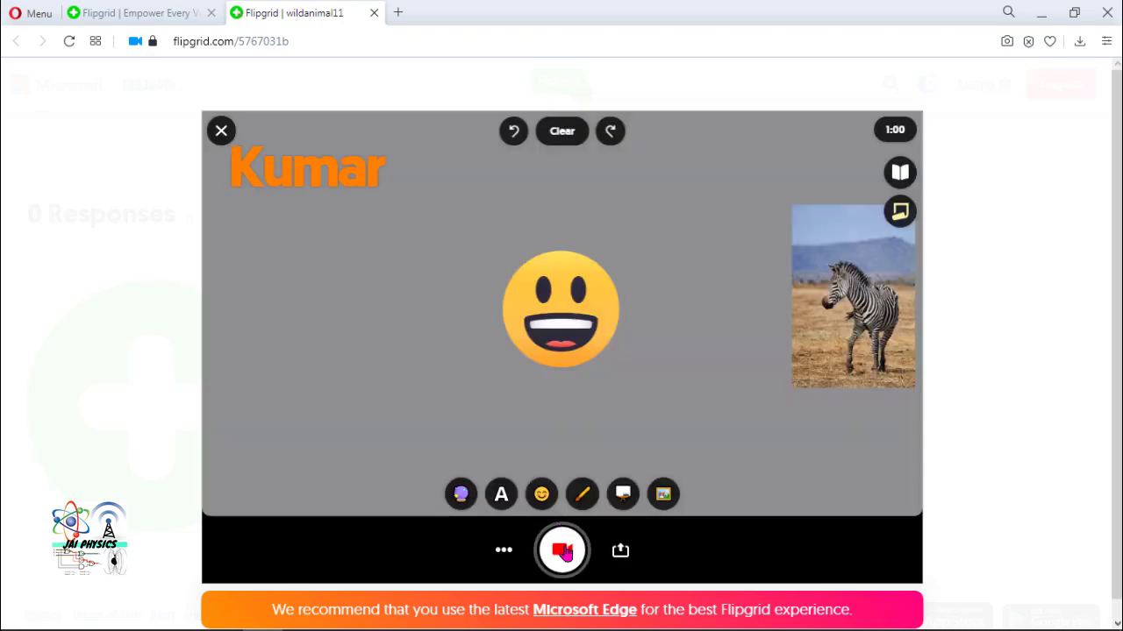
{"action": "left_click", "coordinate": [562, 551]}
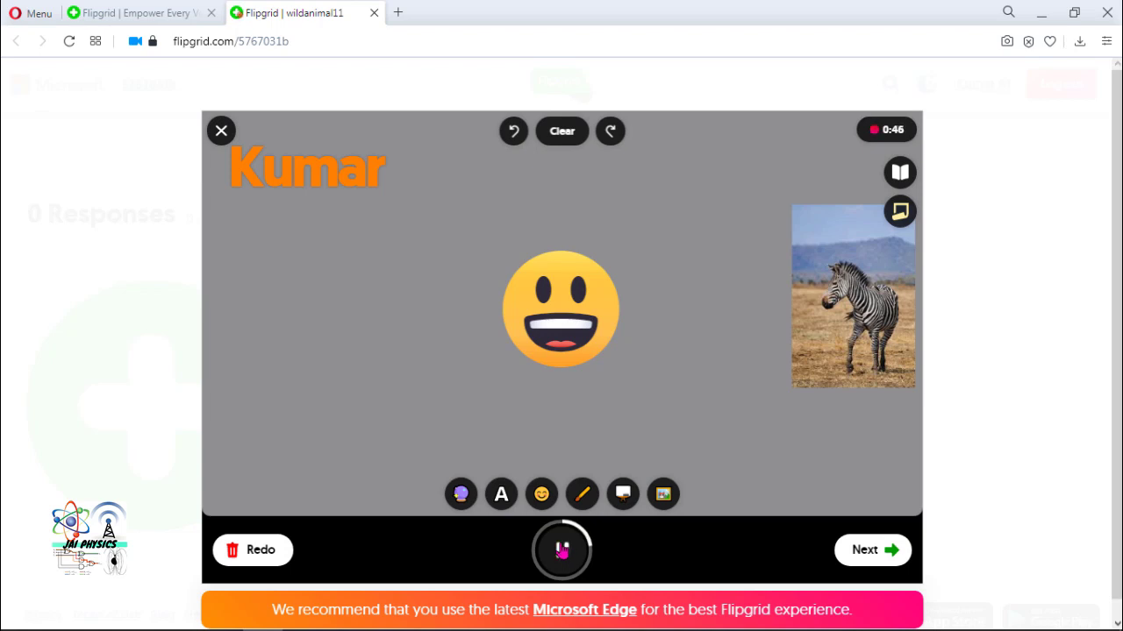
- Pause, resume and pause the recording again, then move on to Review
{"action": "left_click", "coordinate": [563, 552]}
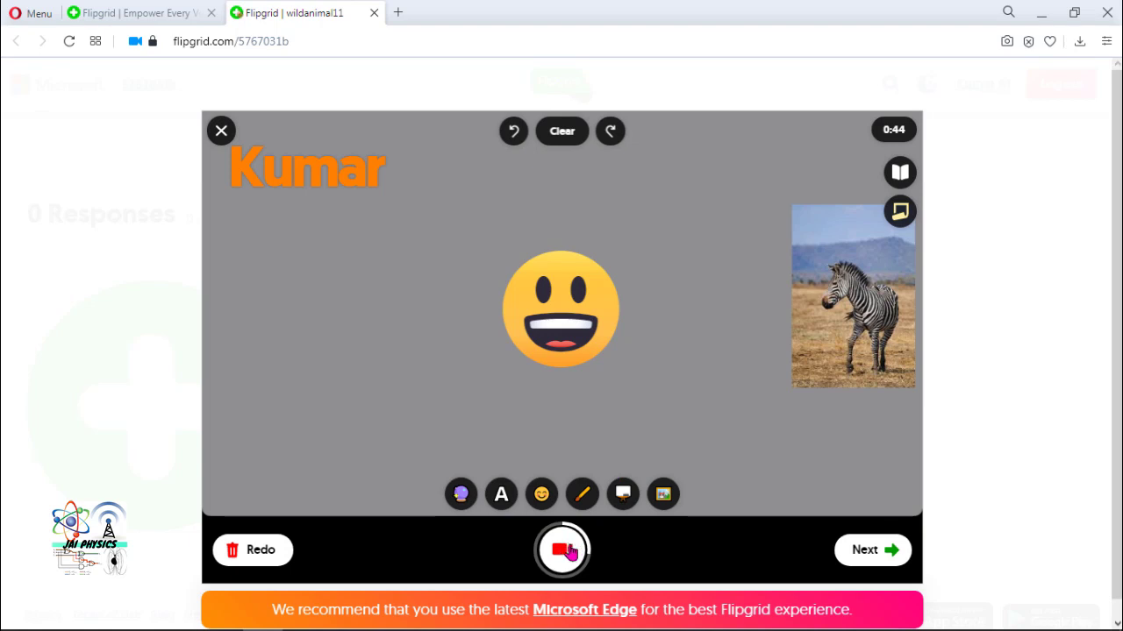
{"action": "left_click", "coordinate": [565, 550]}
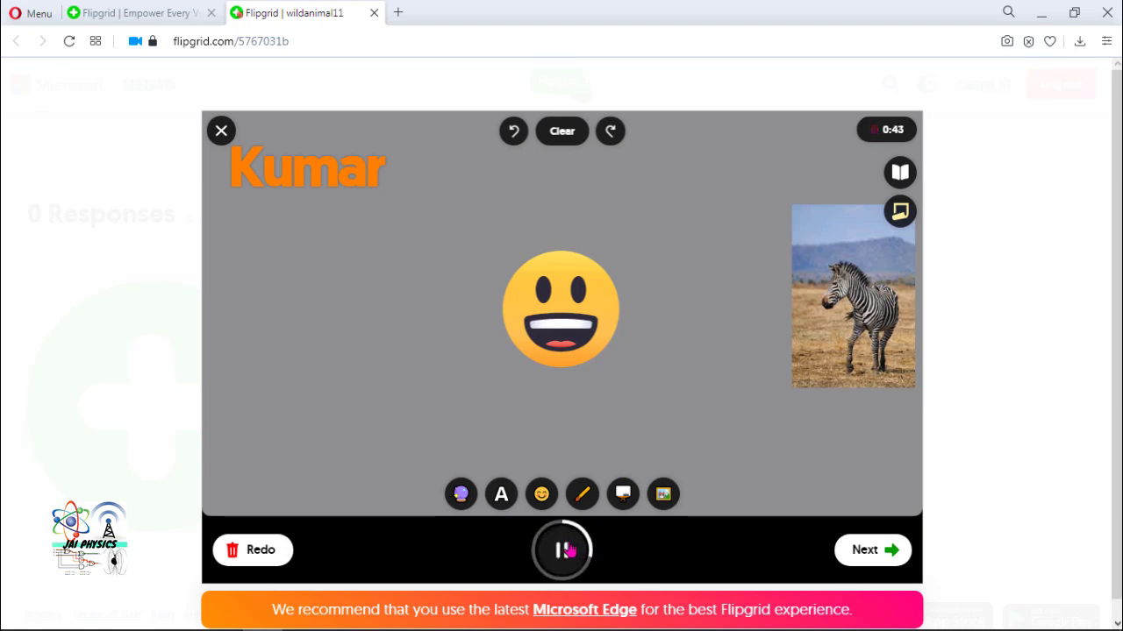
{"action": "left_click", "coordinate": [566, 550]}
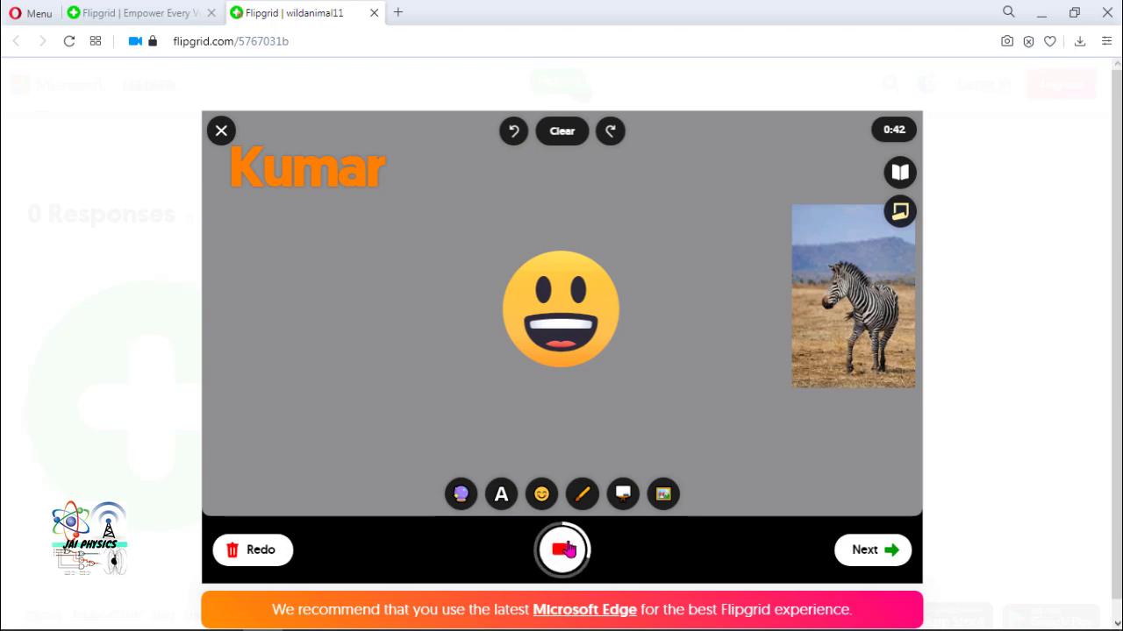
{"action": "left_click", "coordinate": [866, 550]}
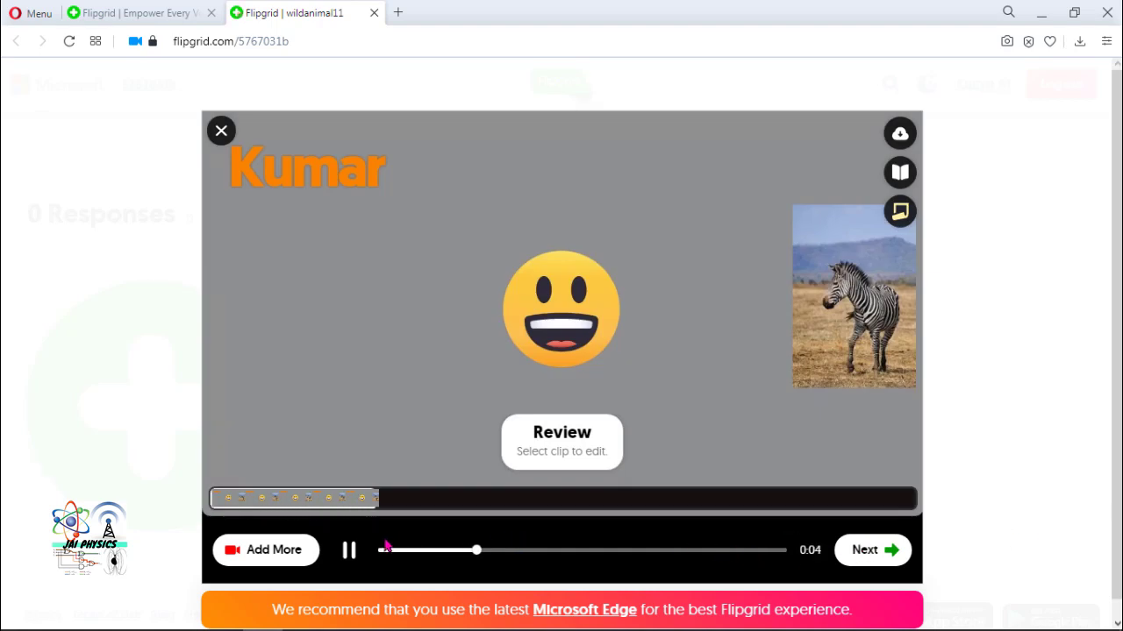
- Pause the recorded clip's playback and return to the camera to add more footage
{"action": "left_click", "coordinate": [349, 550]}
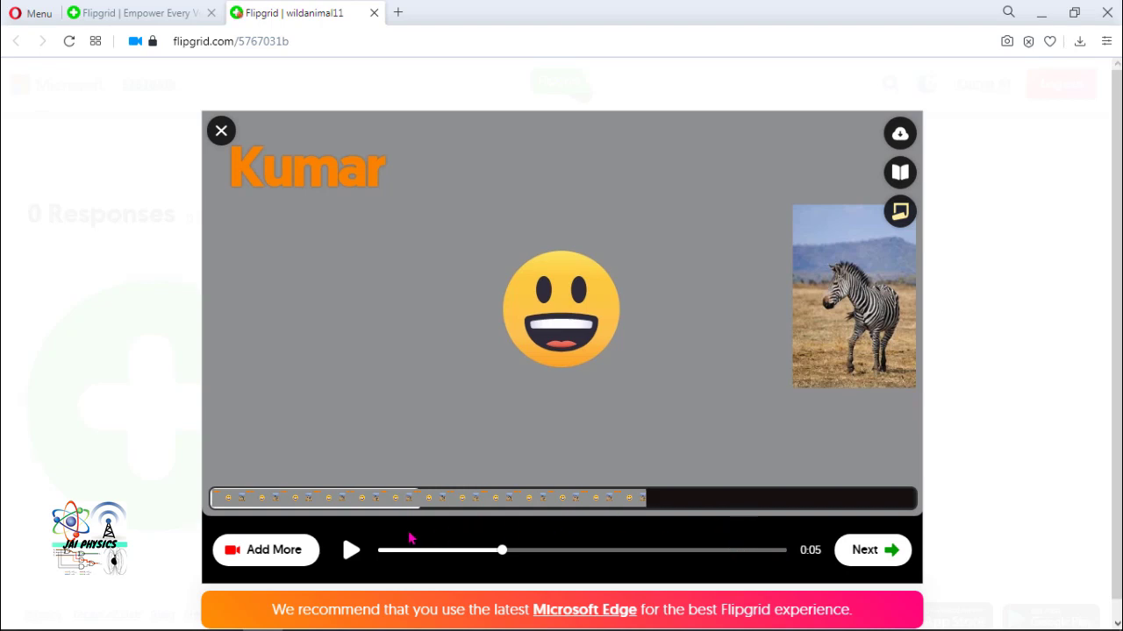
{"action": "left_click", "coordinate": [279, 552]}
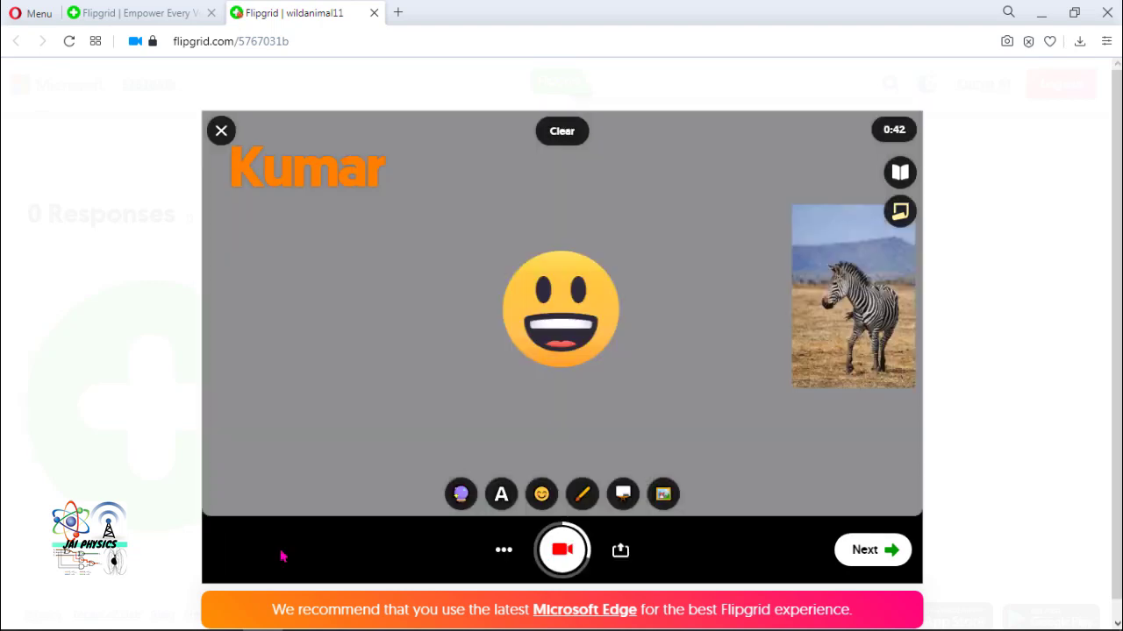
- Record one more short clip, then advance through review to the Selfie screen
{"action": "left_click", "coordinate": [562, 551]}
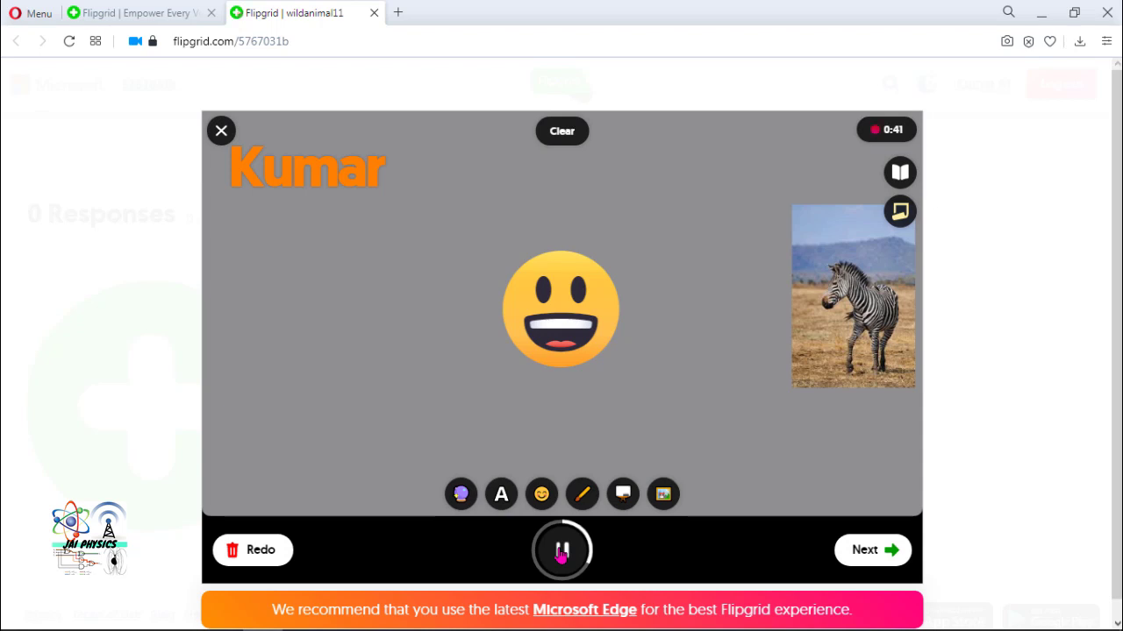
{"action": "left_click", "coordinate": [561, 551]}
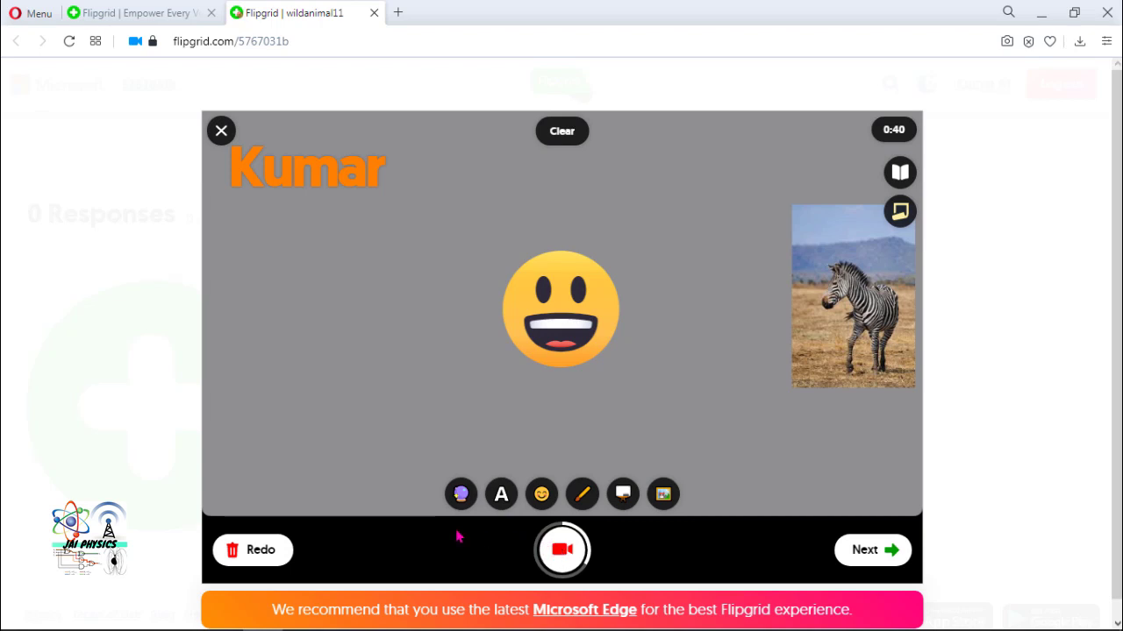
{"action": "left_click", "coordinate": [865, 551]}
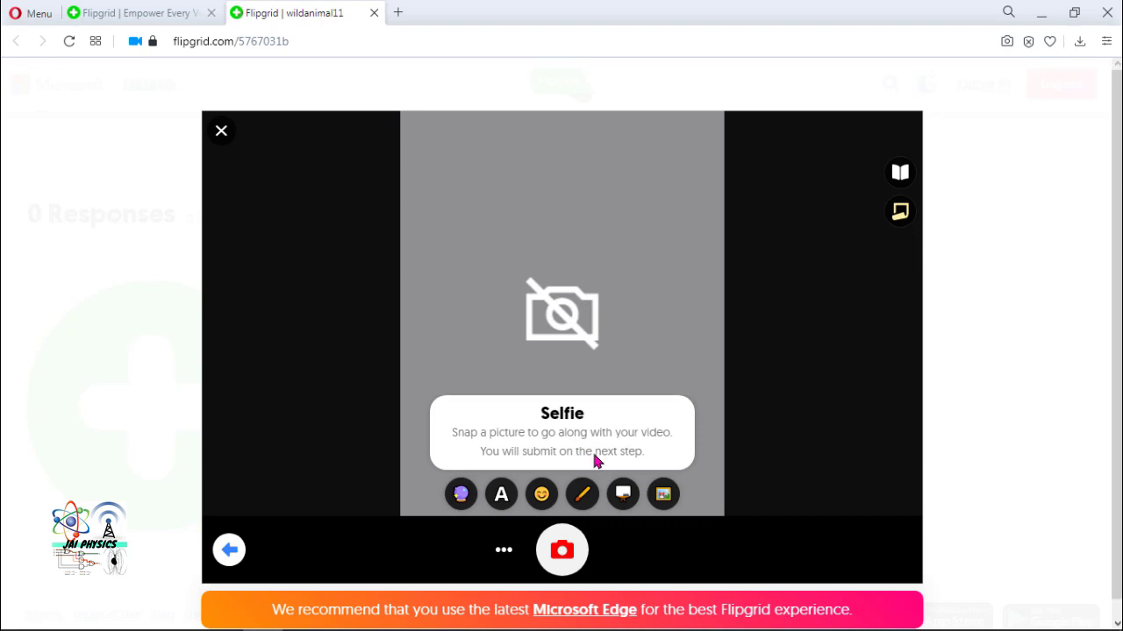
- Add green 'Animals' text at the top of the selfie and open the photo sticker upload
{"action": "left_click", "coordinate": [500, 495]}
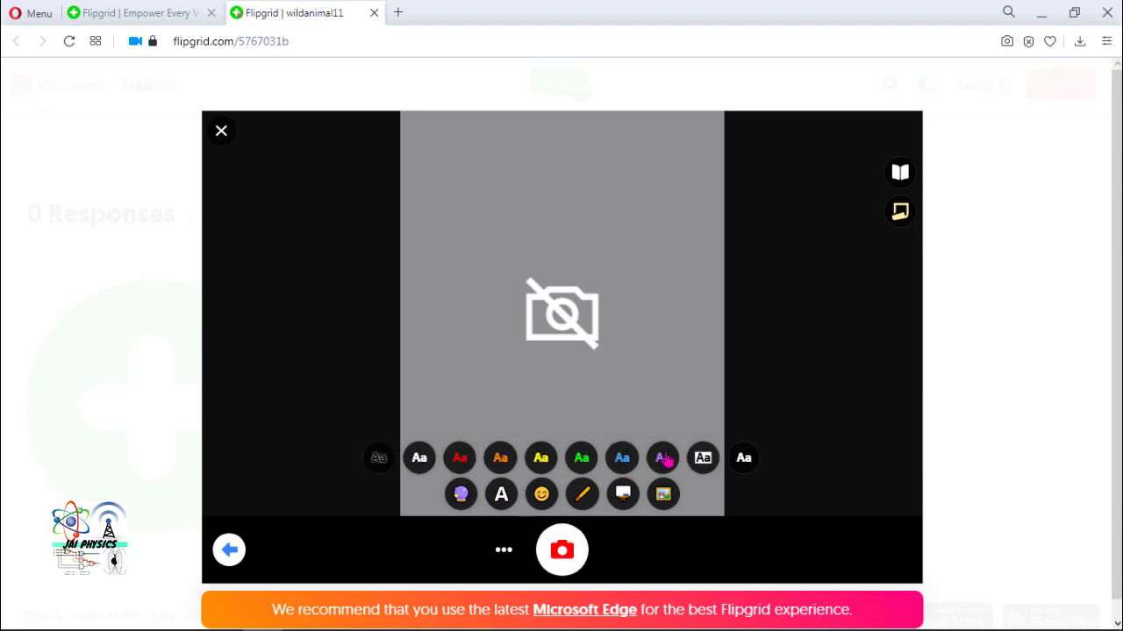
{"action": "left_click", "coordinate": [581, 459]}
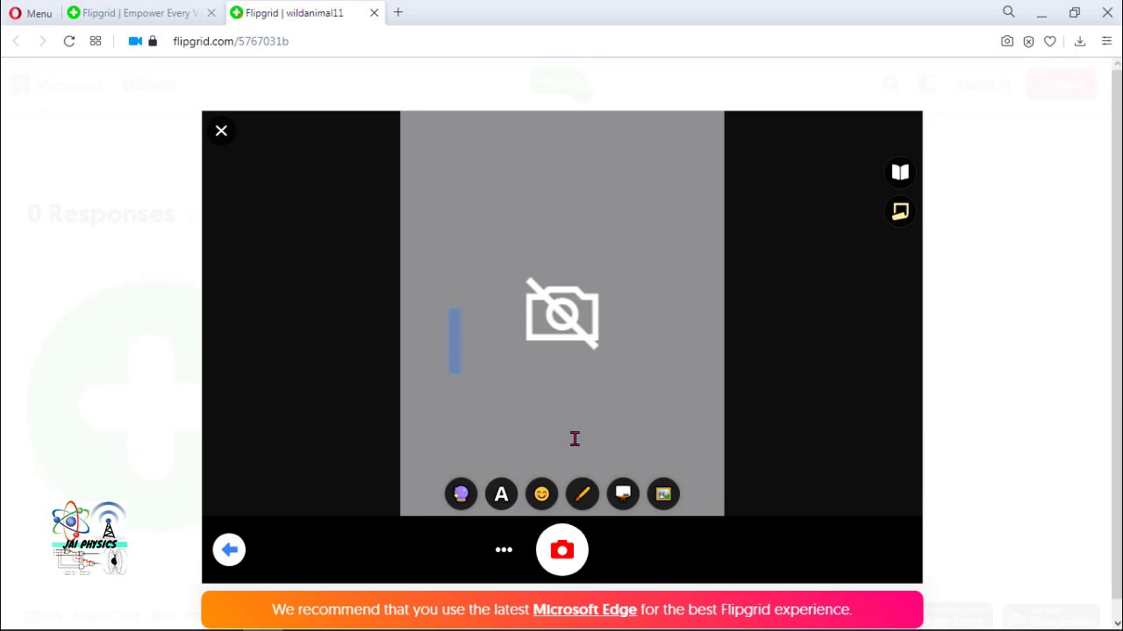
{"action": "type", "text": "Animals"}
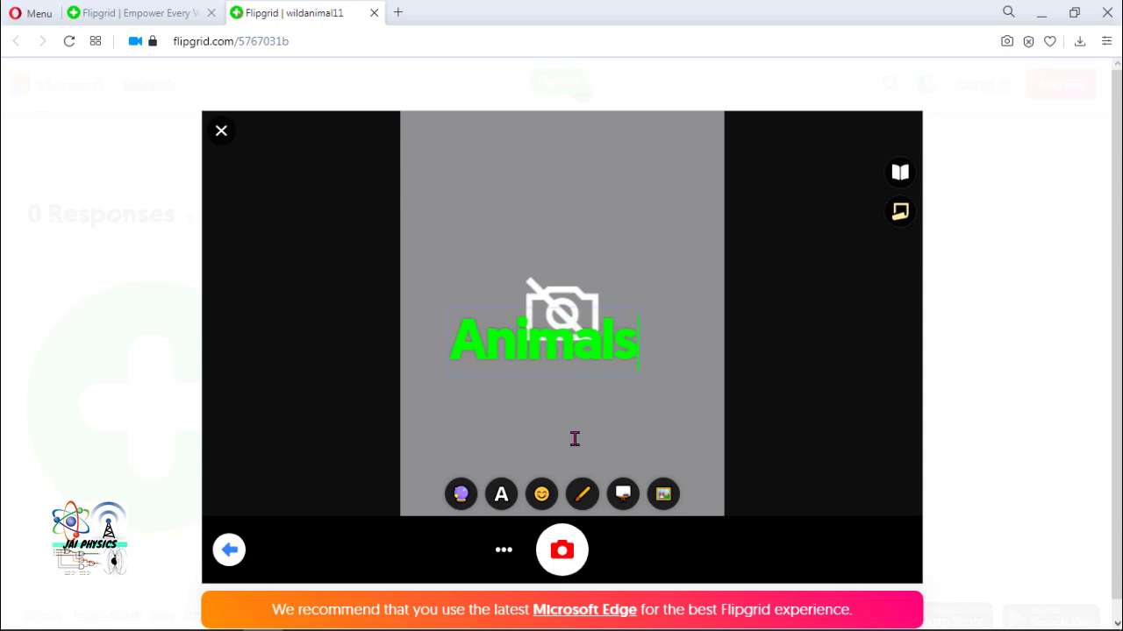
{"action": "left_click", "coordinate": [660, 403]}
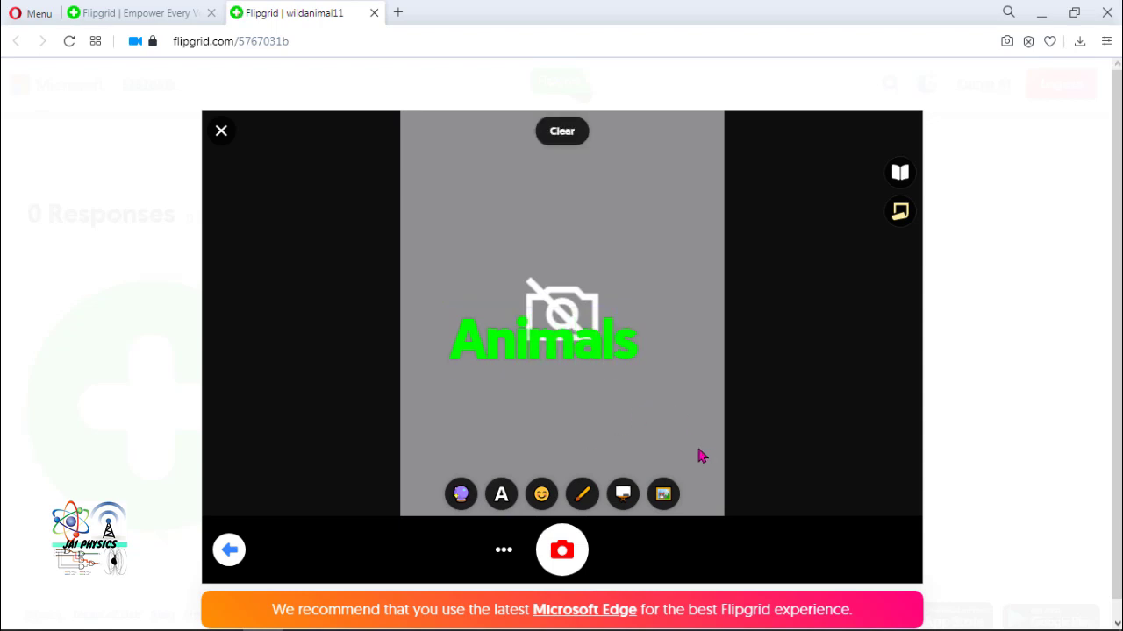
{"action": "left_click_drag", "start_coordinate": [533, 353], "coordinate": [512, 170]}
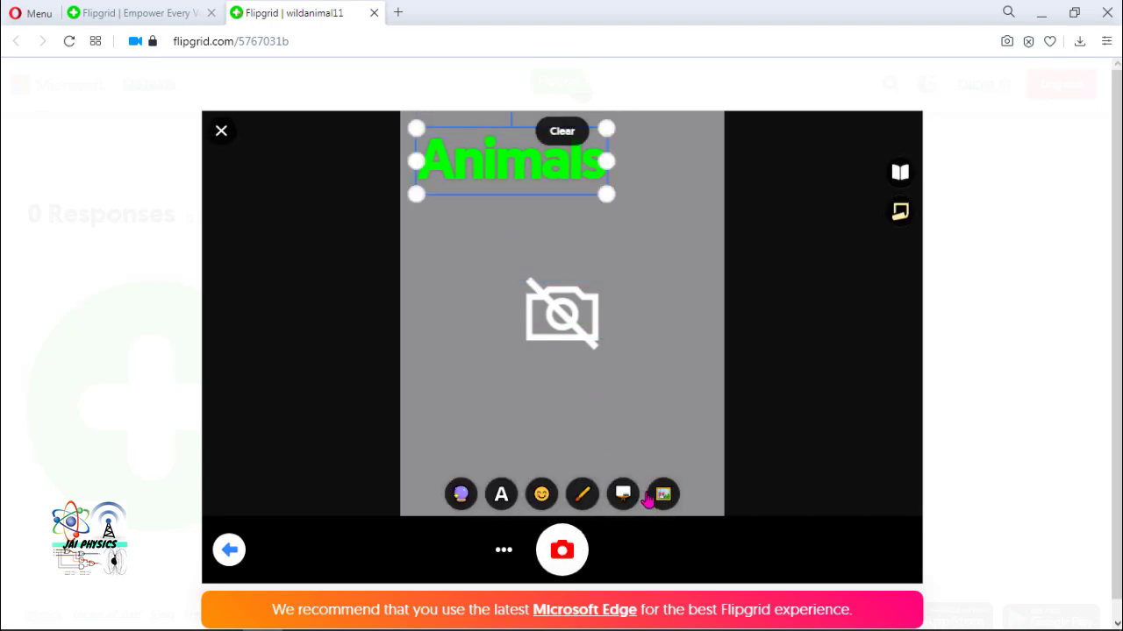
{"action": "left_click", "coordinate": [662, 495]}
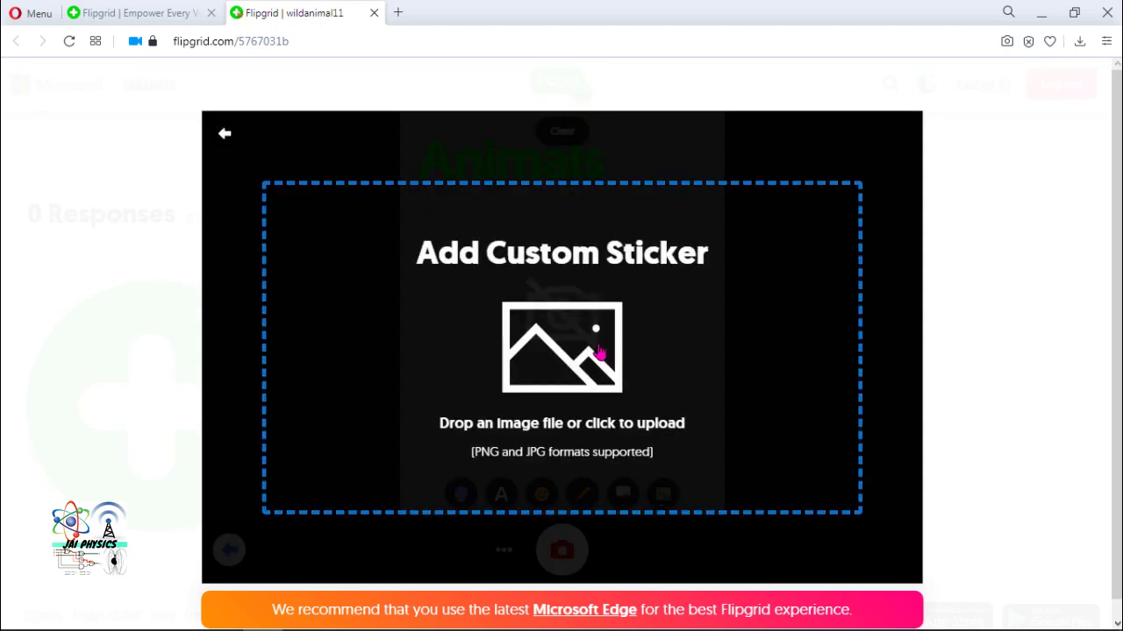
- Upload deer.jpg as a photo sticker on the selfie
{"action": "left_click", "coordinate": [599, 352]}
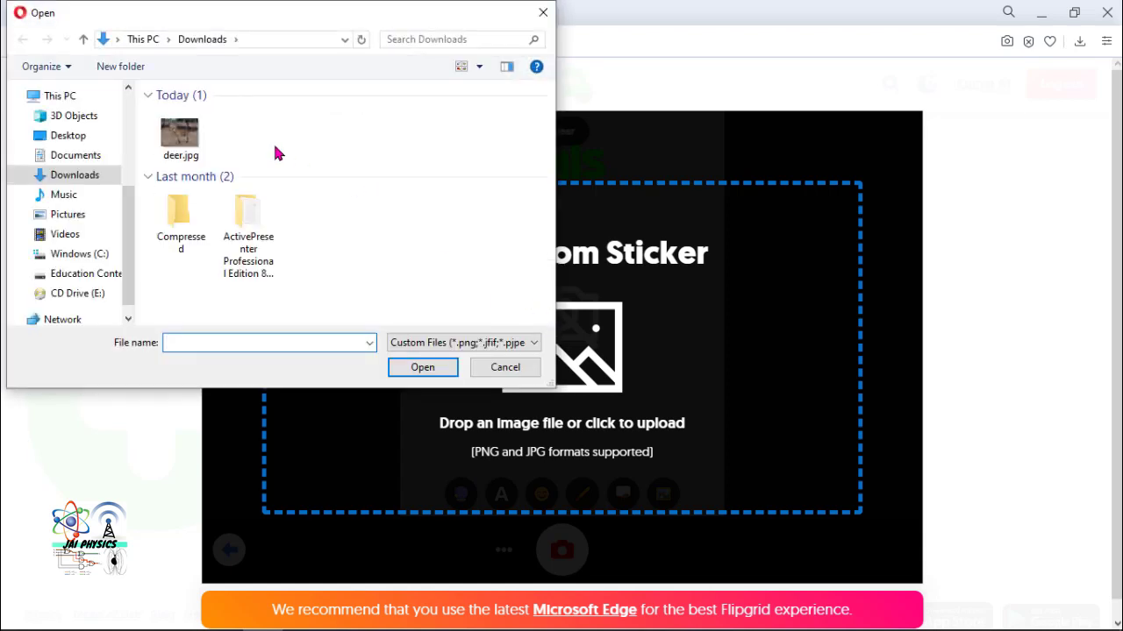
{"action": "left_click", "coordinate": [185, 135]}
{"action": "left_click", "coordinate": [424, 368]}
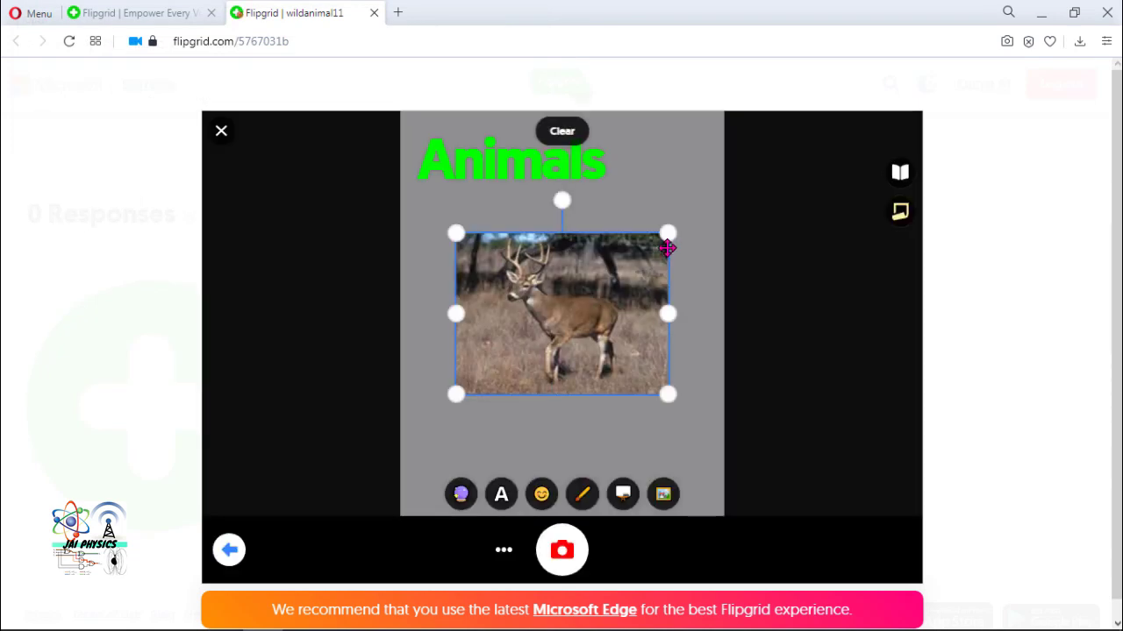
- Shrink the deer sticker, place it below the Animals text, and take the selfie
{"action": "left_click_drag", "start_coordinate": [667, 233], "coordinate": [521, 344]}
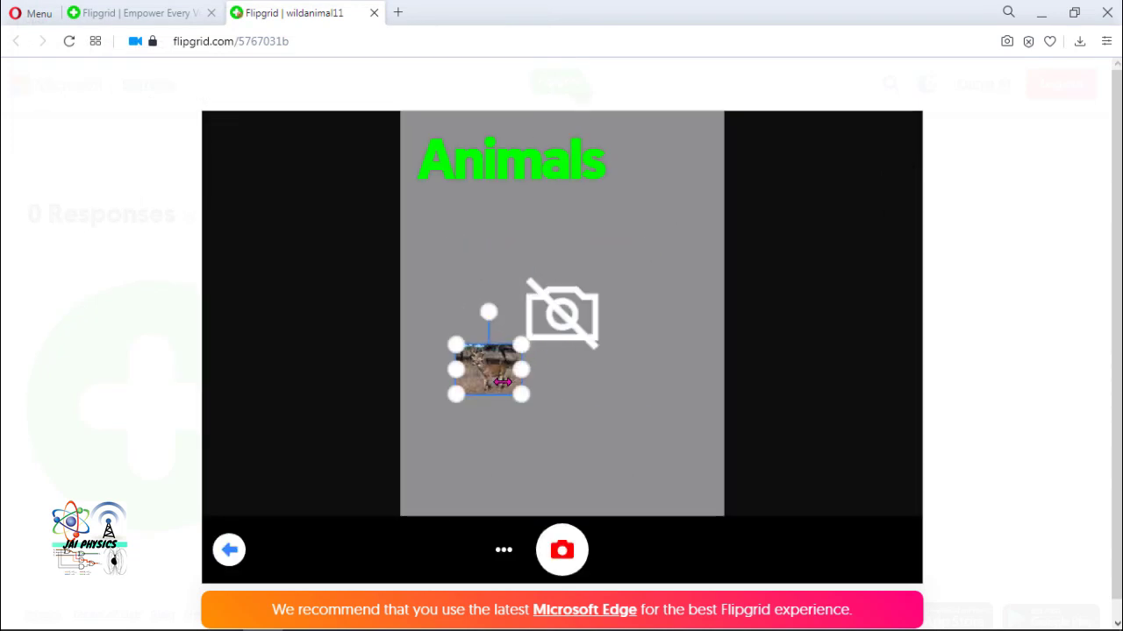
{"action": "left_click_drag", "start_coordinate": [503, 383], "coordinate": [651, 365]}
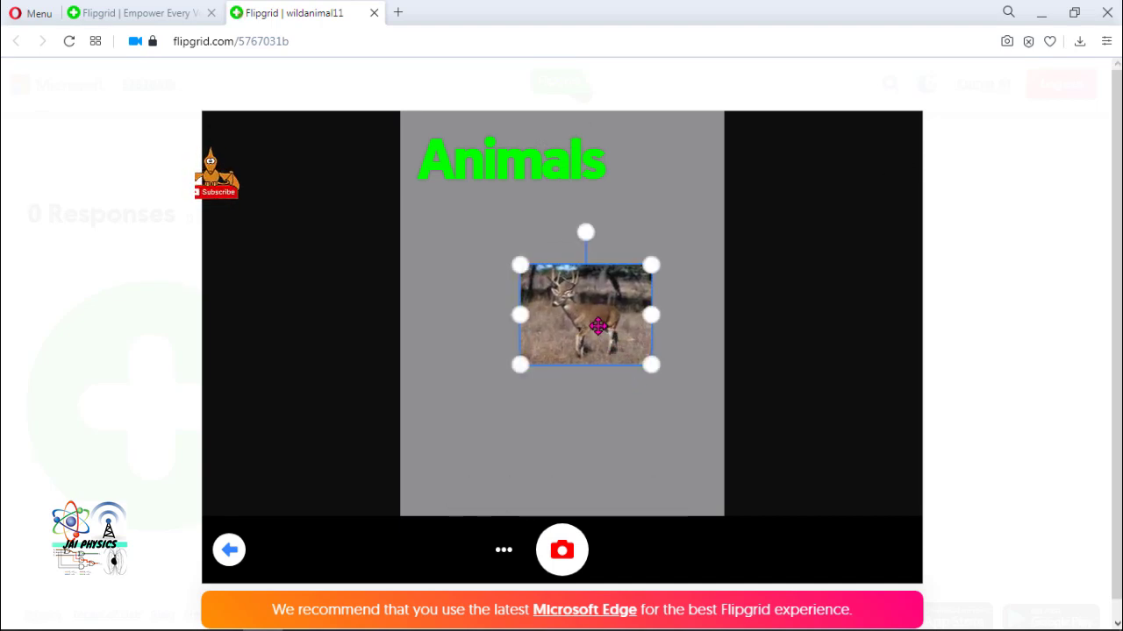
{"action": "left_click_drag", "start_coordinate": [598, 326], "coordinate": [580, 327]}
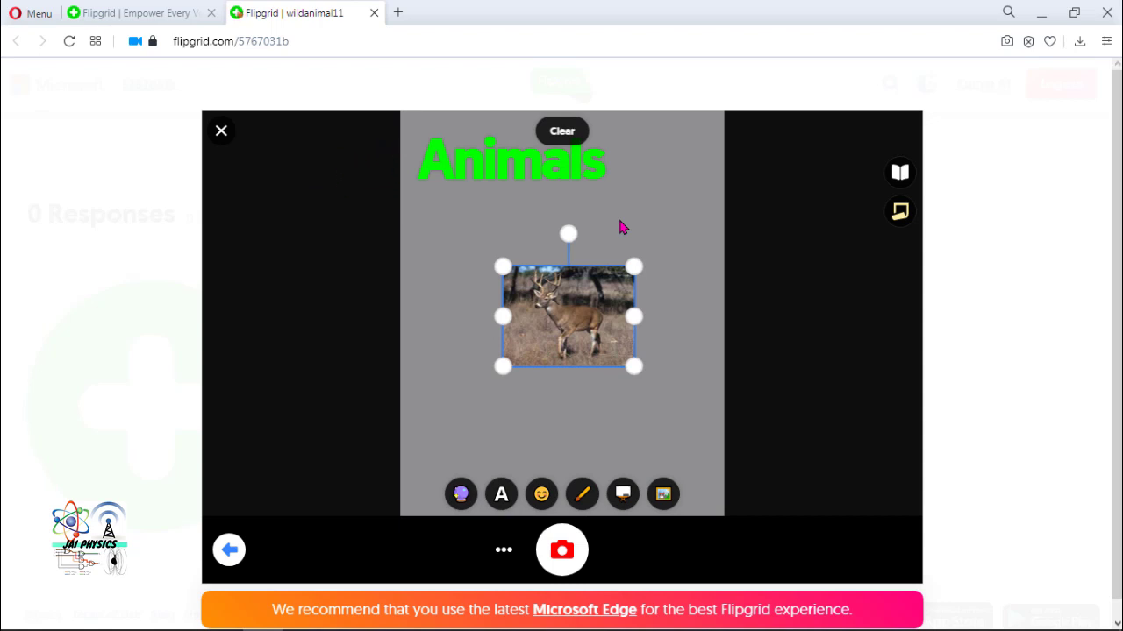
{"action": "left_click", "coordinate": [563, 550]}
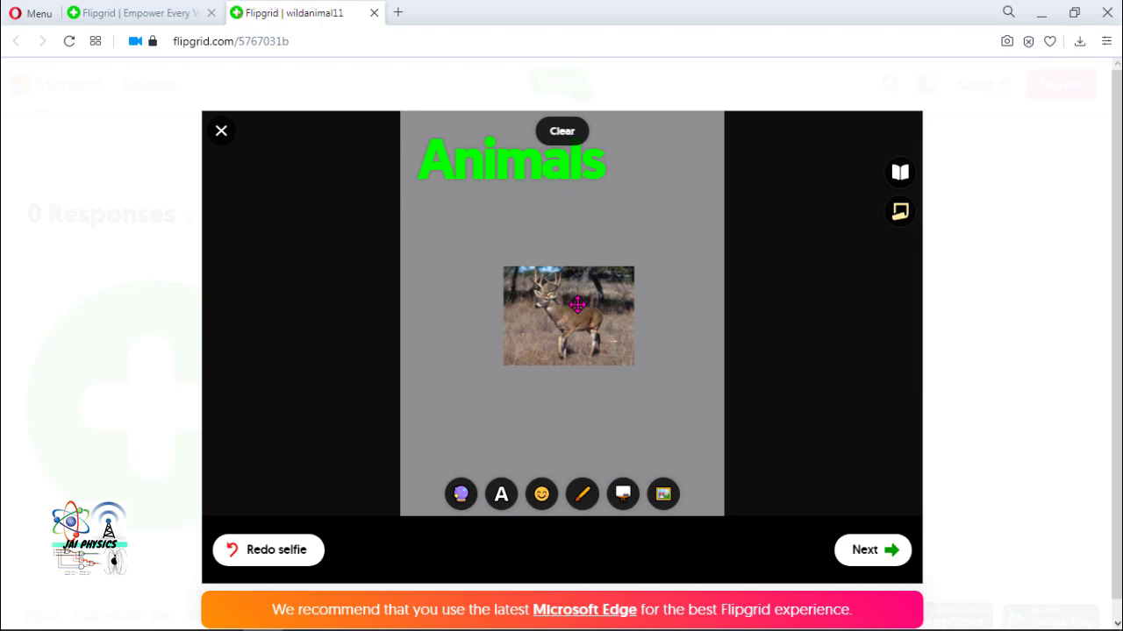
- Continue from the captured selfie to the Submit your video form
{"action": "left_click", "coordinate": [857, 550]}
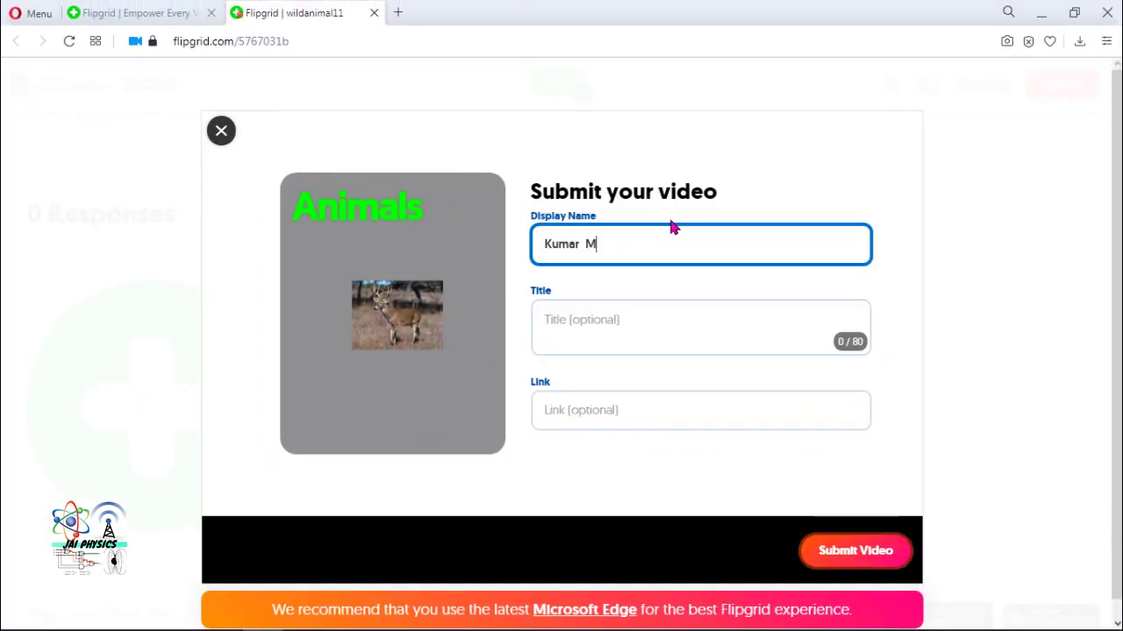
- Enter 'Wild Animals' as the video title
{"action": "left_click", "coordinate": [650, 324]}
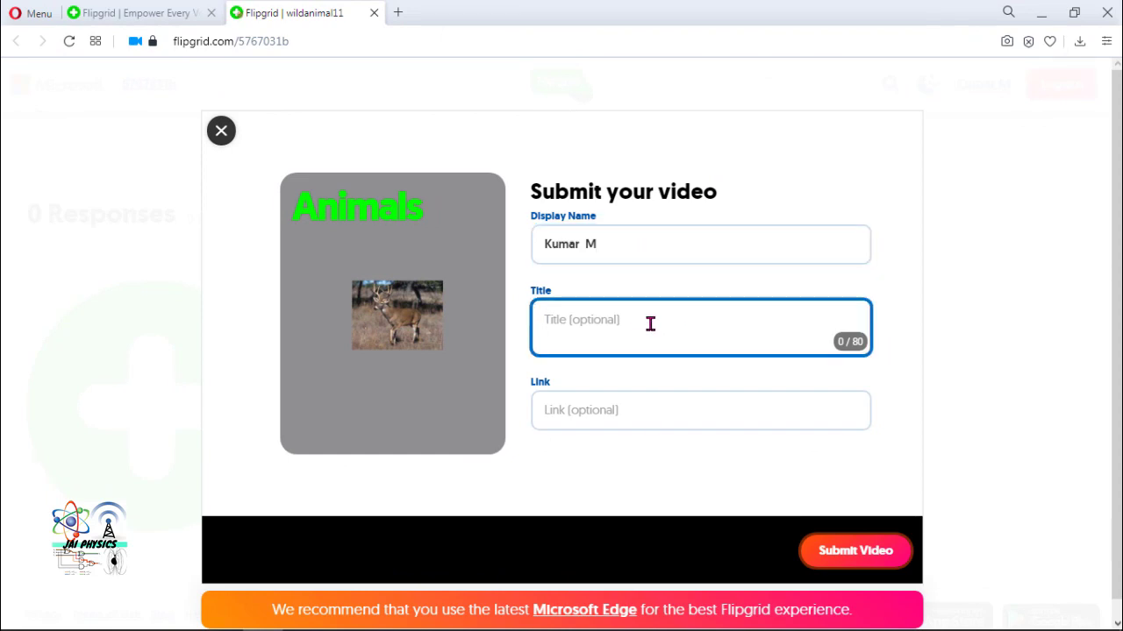
{"action": "type", "text": "Wild Animal"}
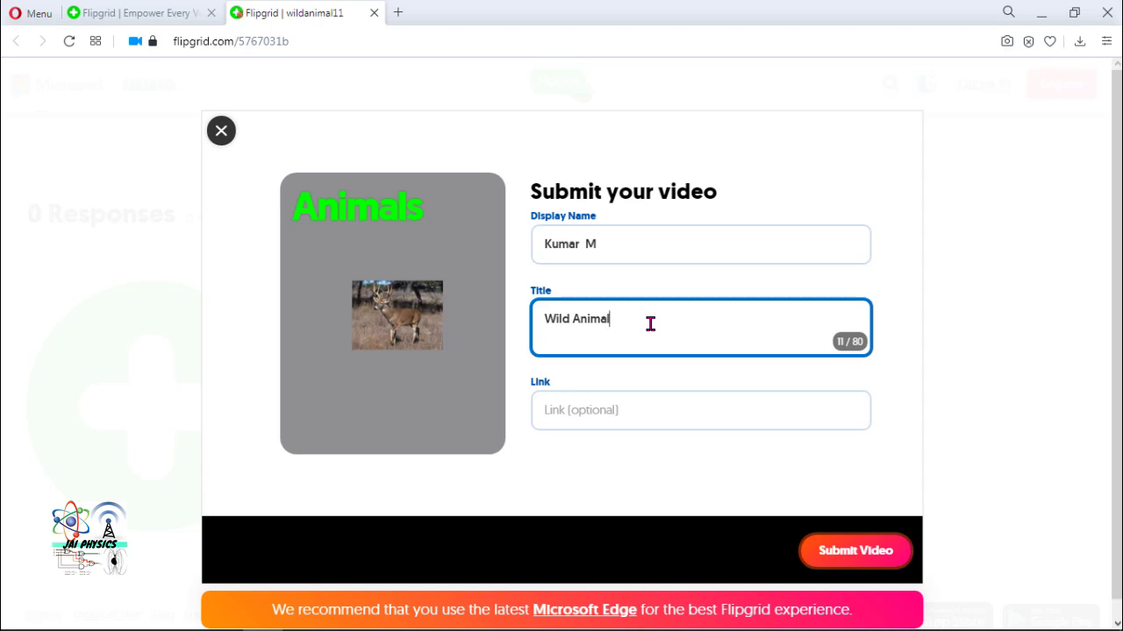
{"action": "type", "text": "s"}
- Submit the Wild Animals video and wait for the Congrats confirmation
{"action": "left_click", "coordinate": [833, 550]}
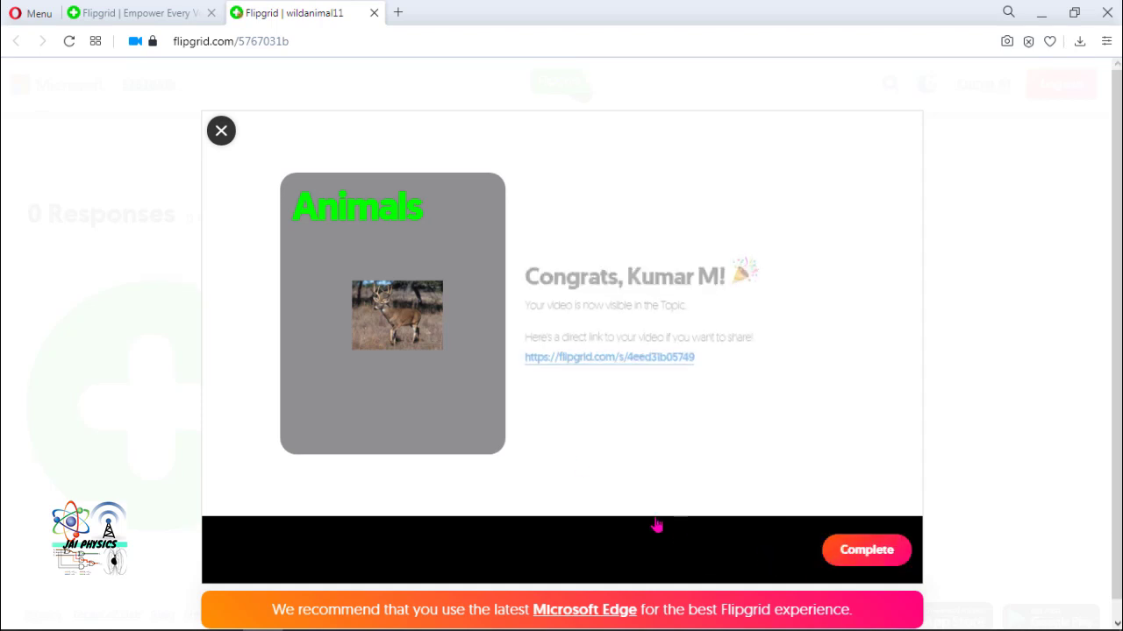